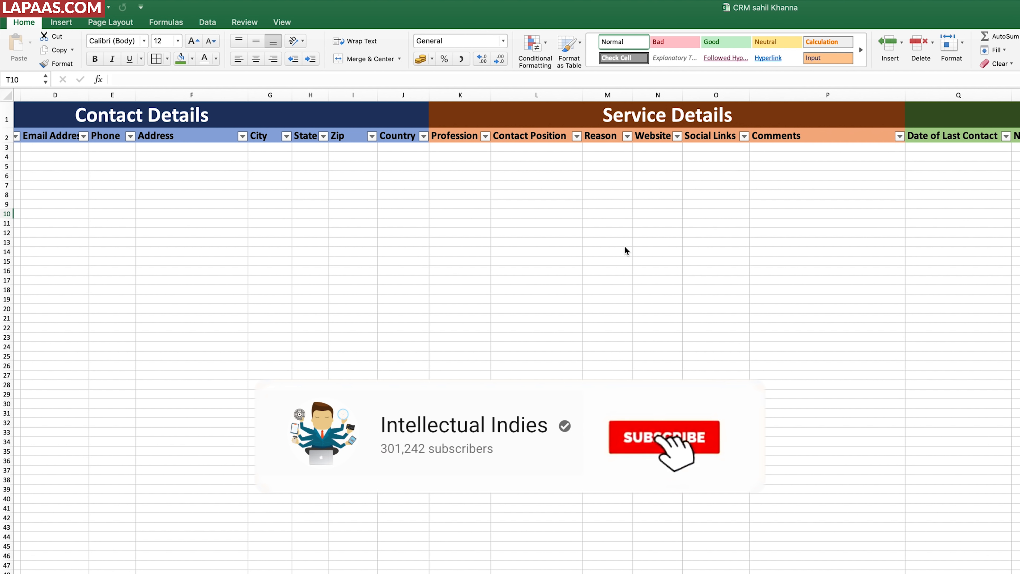
- Fill the Lead Type column with Service, Course, Consultation and Free Advice entries, and Company Name with sssr, aaee, sadd and dadde
scroll(625, 251, left, 5)
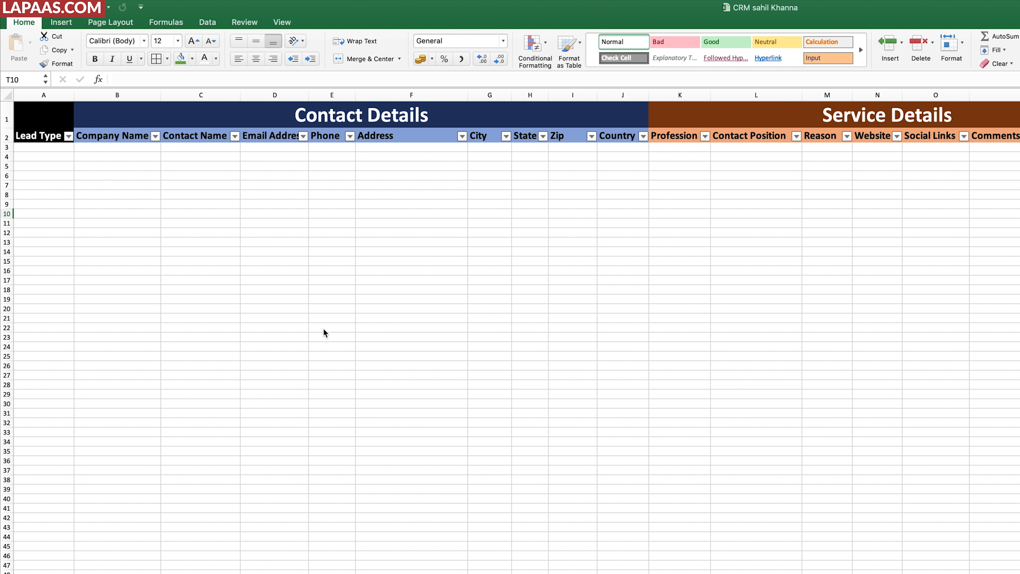
click(54, 148)
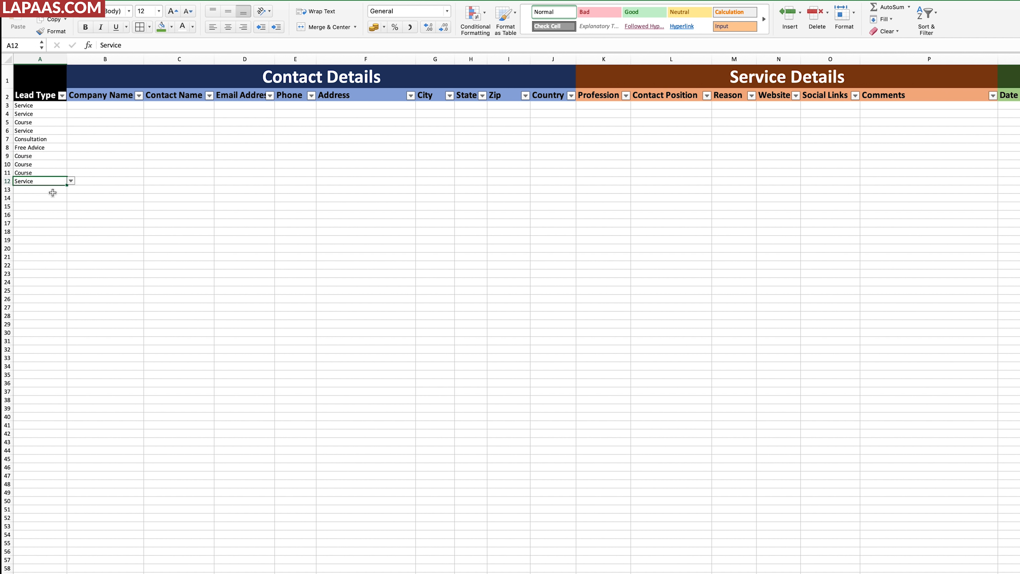
click(109, 108)
text(sssr)
key(Return)
text(aaee)
key(Return)
key(Down)
text(sadd)
key(Return)
text(dadde)
- Enter the remaining leads' names down the Contact Name column
text(mukesh)
key(Return)
text(saae)
key(Return)
text(yup)
key(Return)
text(Lali)
key(Return)
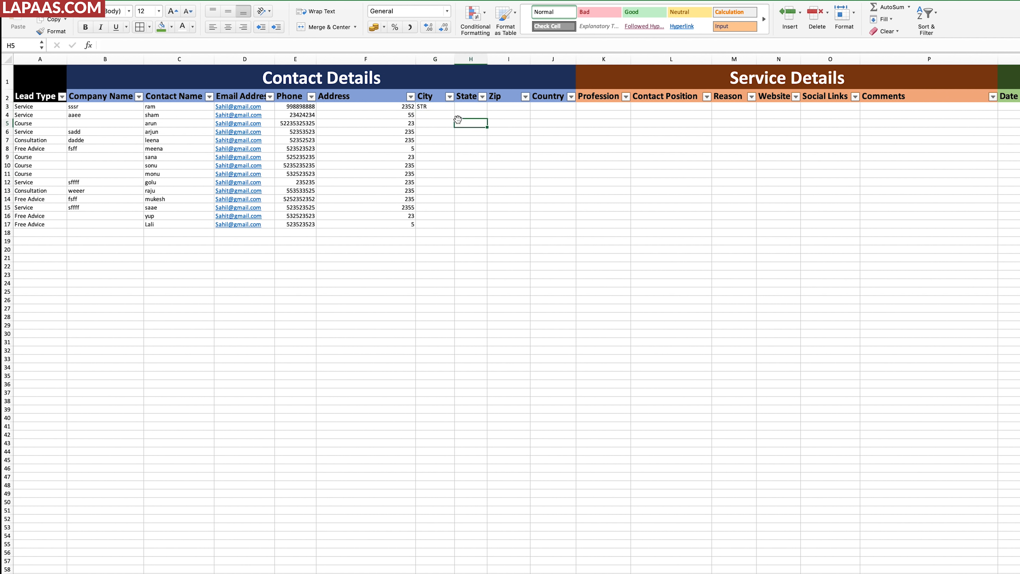
- Fill the leads' location columns, entering Delhi, Manglore, Haryana and Up as State and In as Country, plus owner and marketing as Contact Position
click(458, 191)
click(437, 281)
text(Delhi)
key(Return)
text(Manglore)
key(Return)
text(Haryana)
key(Return)
text(UpInownermarketing)
- Fill Profession with Business, Job and Student, filter out the Course leads, and fill Reason with Website, Seo Service and SMM Service
key(Tab)
text(Business)
drag(646, 111, 631, 167)
double_click(631, 174)
text(JobStudentWebsite)
click(55, 96)
text(Seo ServiceSMM Servicedsadasdas)
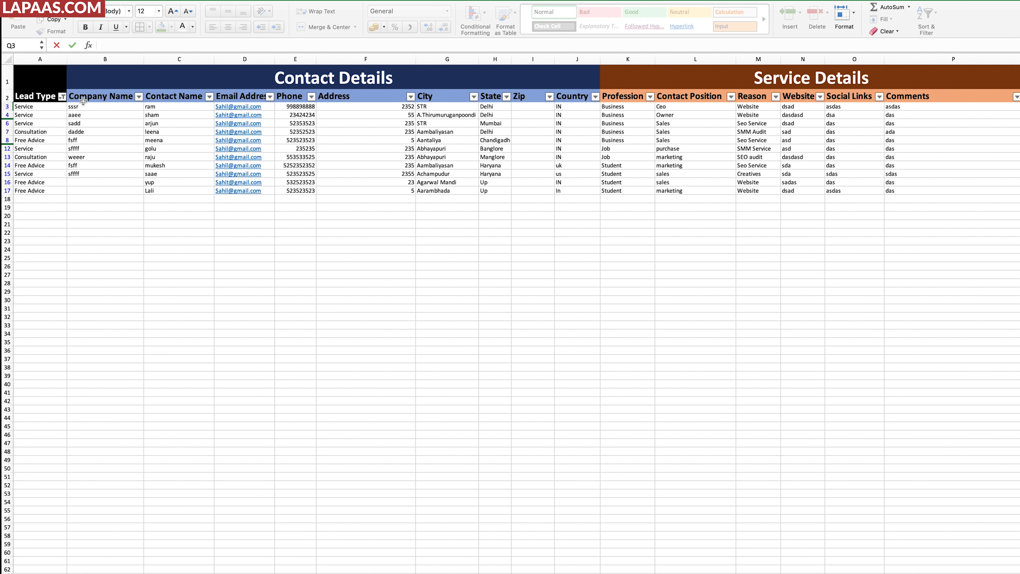
- Fill Next Action To Take with Call, Whatsapp and Meeting, and Date of Last Contact with dates starting at 02-Aug
scroll(83, 101, right, 10)
click(708, 106)
text(CallWhatsappMeeting)
click(605, 106)
text(02-Aug)
key(Return)
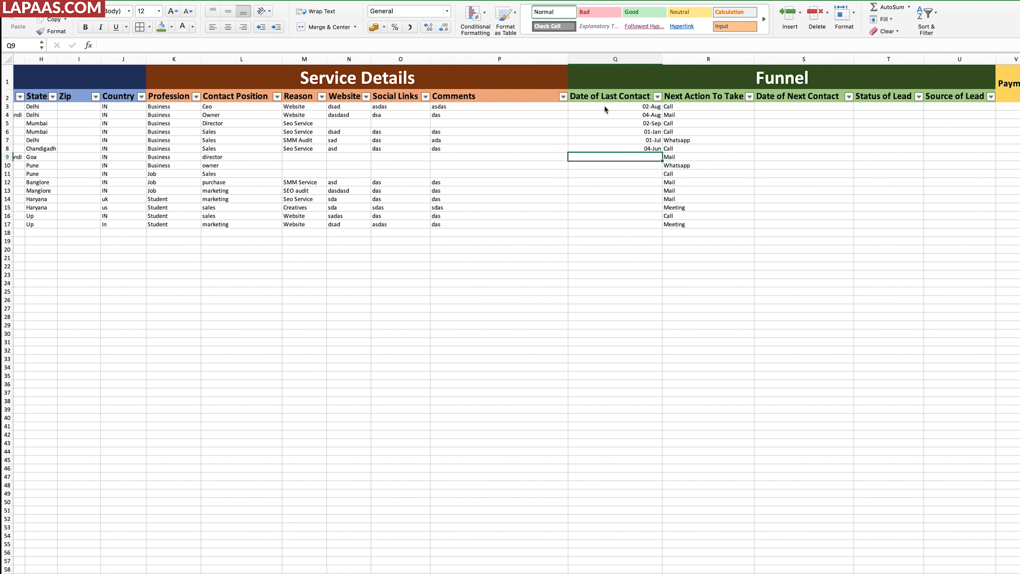
- Copy the Date of Last Contact values in rows 3 to 17 into the Date of Next Contact column
drag(606, 107, 606, 224)
key(super+c)
click(804, 106)
key(super+v)
- Fill Status of Lead with Hot, Warm, Cold and Dead, Source of Lead with YouTube, Website, Facebook and Reference, and add the Payment amounts
click(904, 106)
click(928, 183)
click(952, 133)
click(1017, 110)
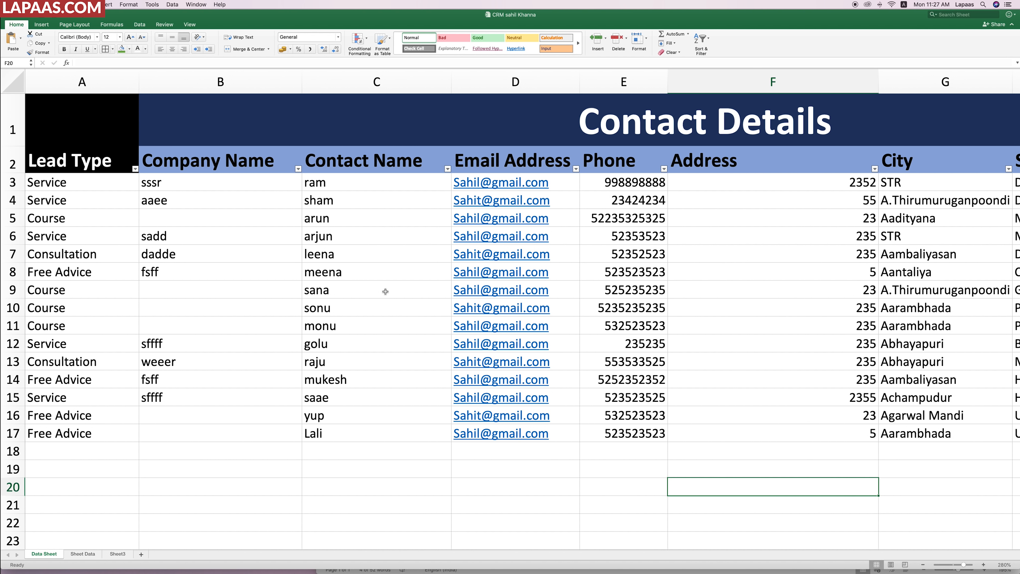
- Review the filled CRM columns from Contact Details through Service Details to the Funnel section
scroll(862, 270, right, 15)
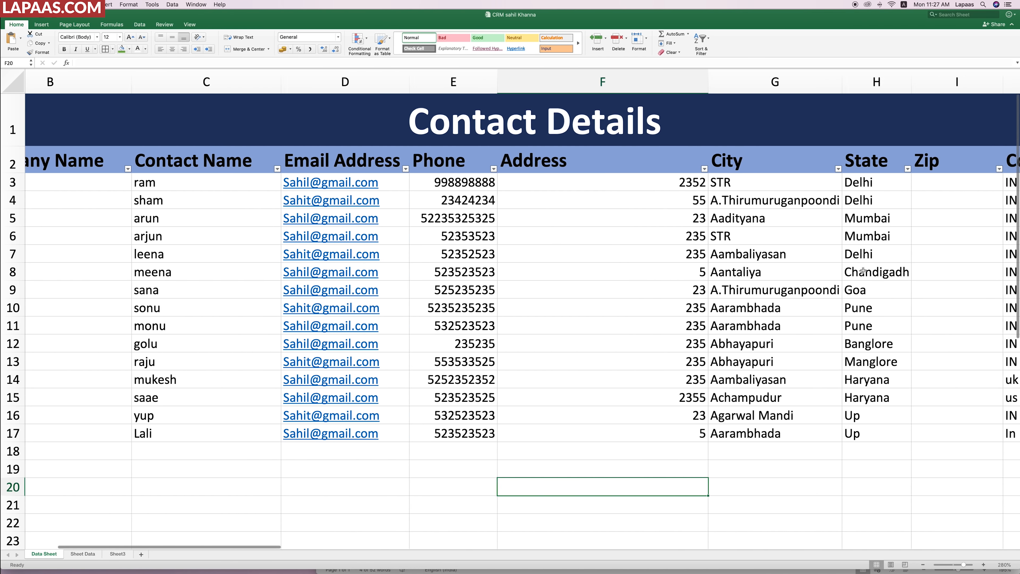
scroll(863, 270, right, 8)
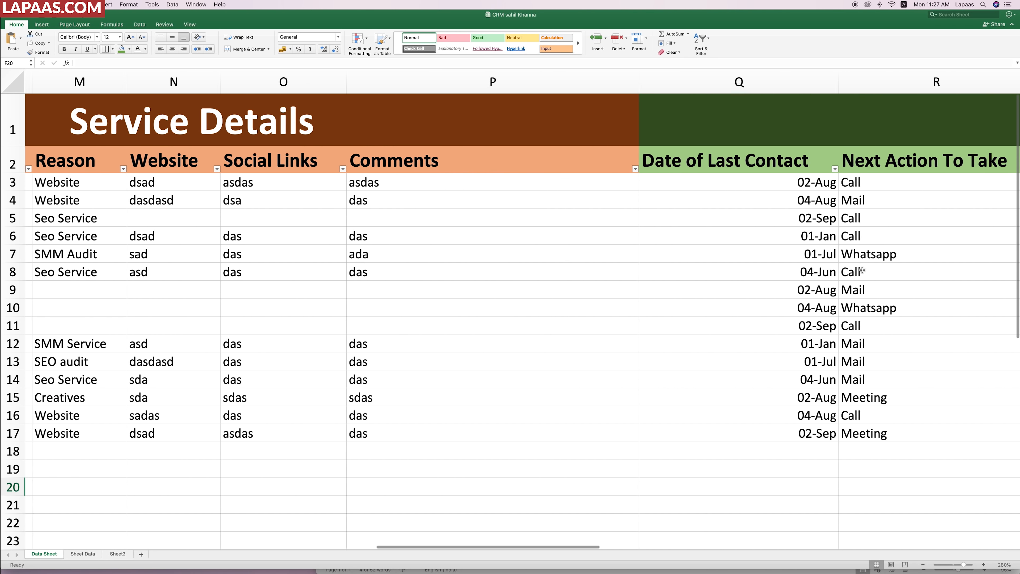
scroll(861, 271, left, 6)
scroll(466, 270, right, 10)
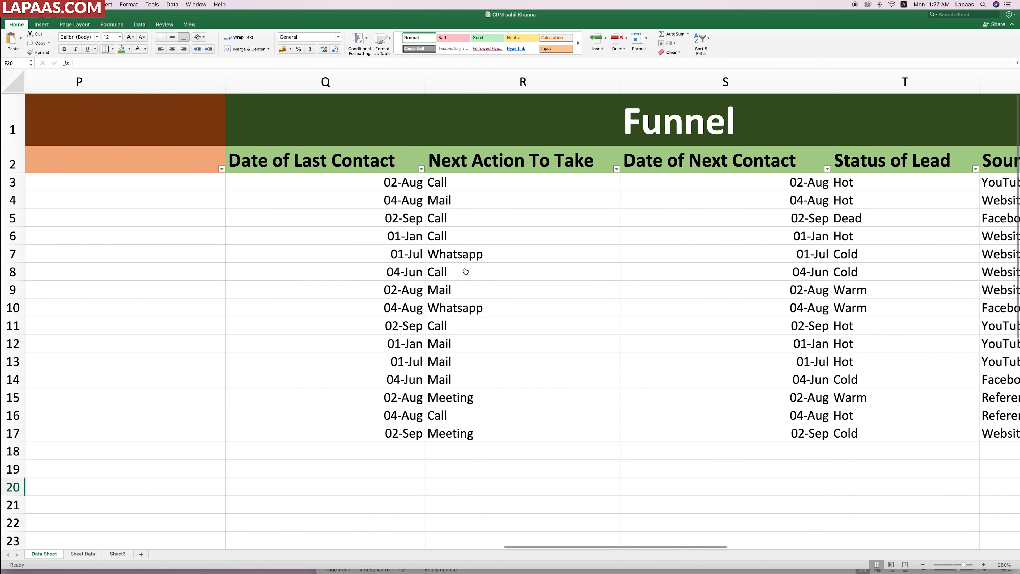
scroll(465, 270, left, 6)
scroll(467, 271, left, 15)
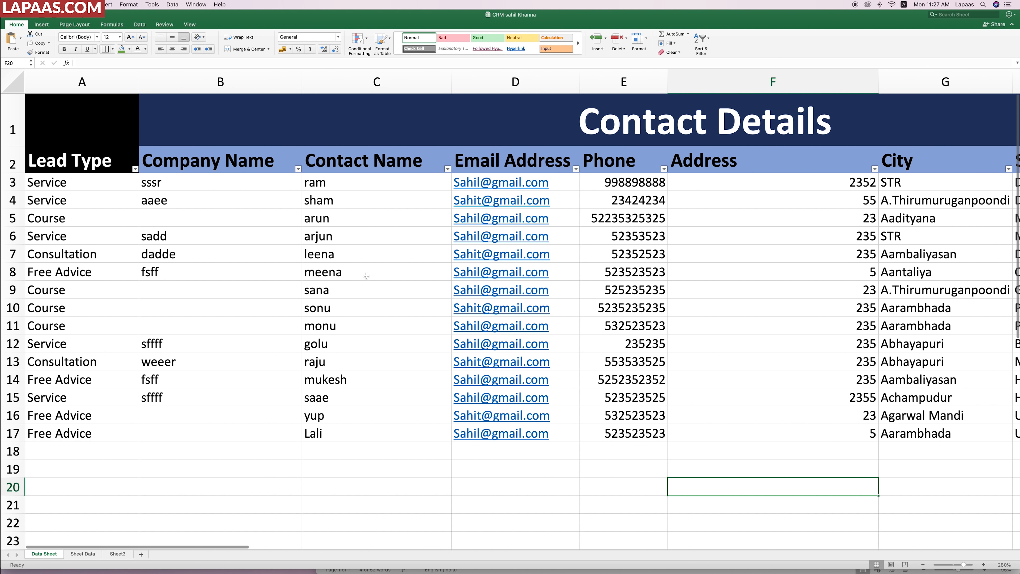
- Zoom the Data Sheet out to 110%
mouse_move(129, 183)
mouse_down()
mouse_move(149, 252)
mouse_move(212, 292)
mouse_up()
drag(72, 159, 671, 423)
click(923, 565)
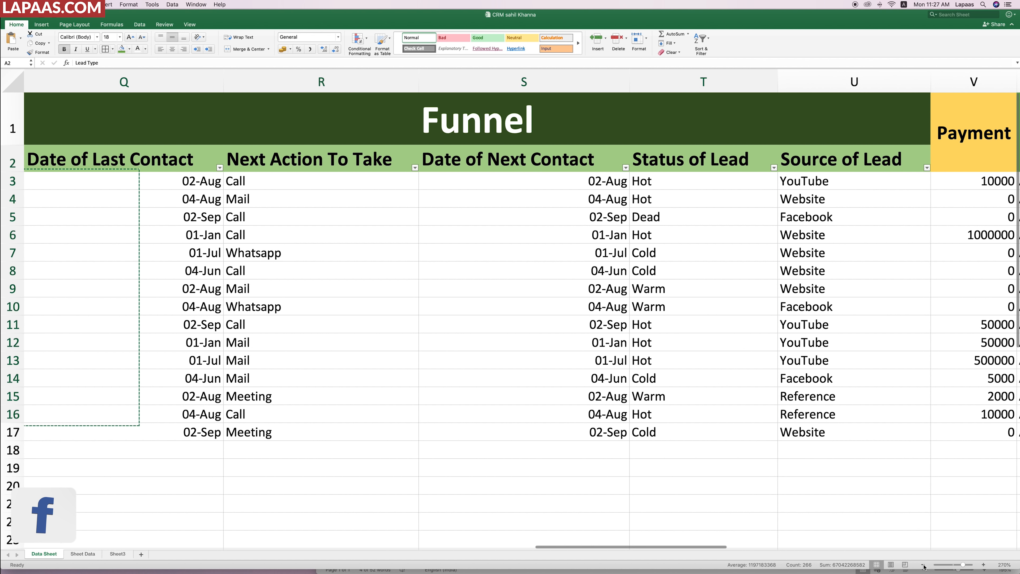
click(924, 565)
click(923, 564)
click(923, 565)
click(924, 565)
click(923, 564)
click(923, 565)
click(923, 565)
click(923, 565)
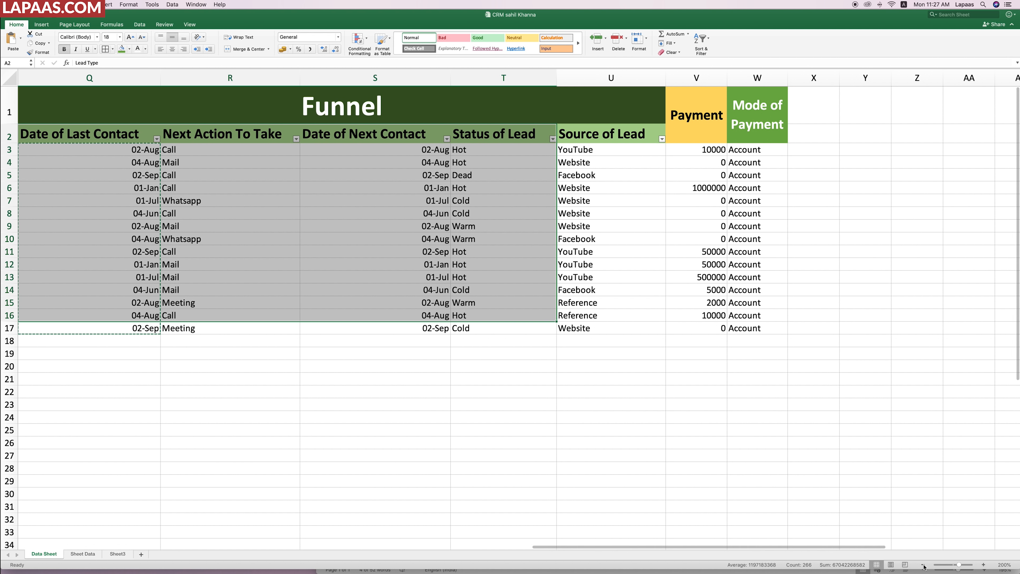
click(923, 564)
click(923, 564)
click(923, 565)
click(923, 565)
click(923, 565)
click(923, 565)
click(923, 564)
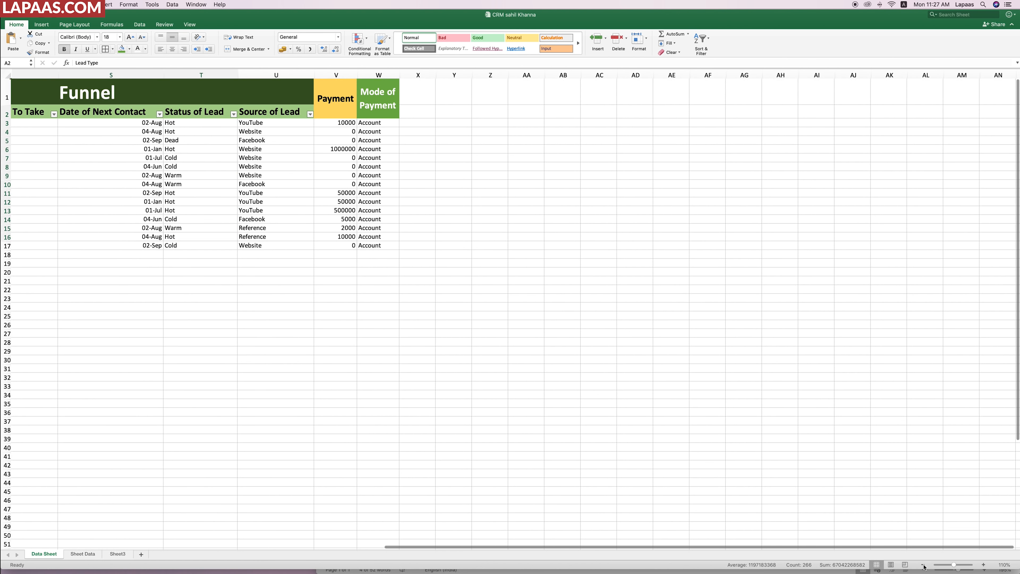
click(923, 565)
- Select the table from the Lead Type header to the last Source of Lead entry, A2:U17
click(364, 278)
scroll(358, 278, left, 10)
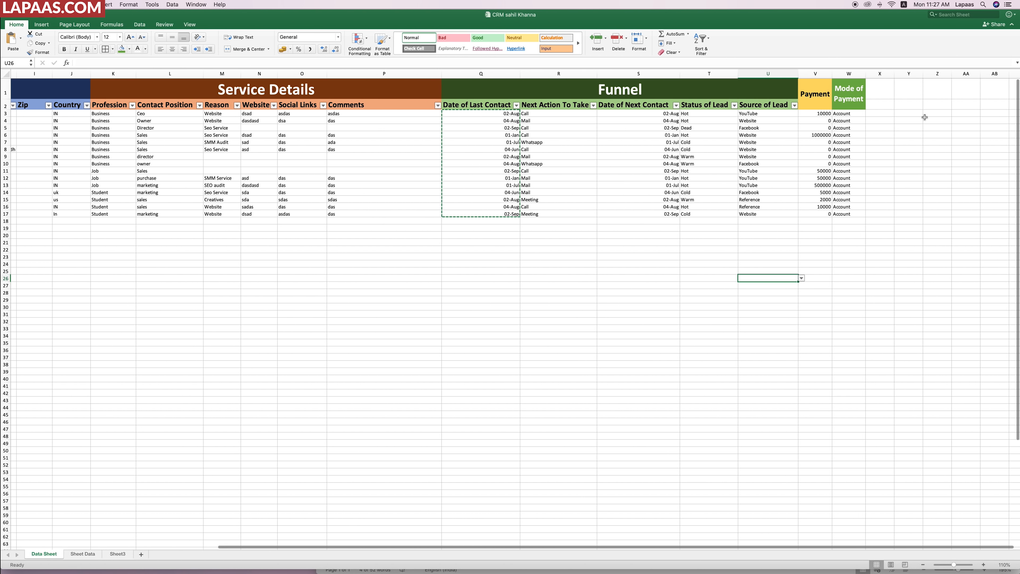
scroll(195, 100, left, 10)
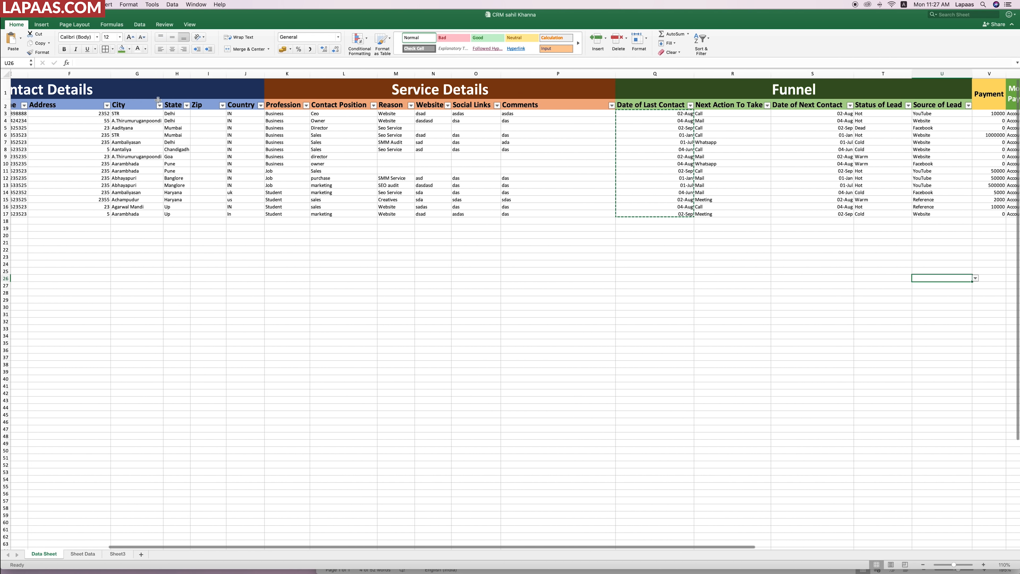
drag(28, 105, 795, 211)
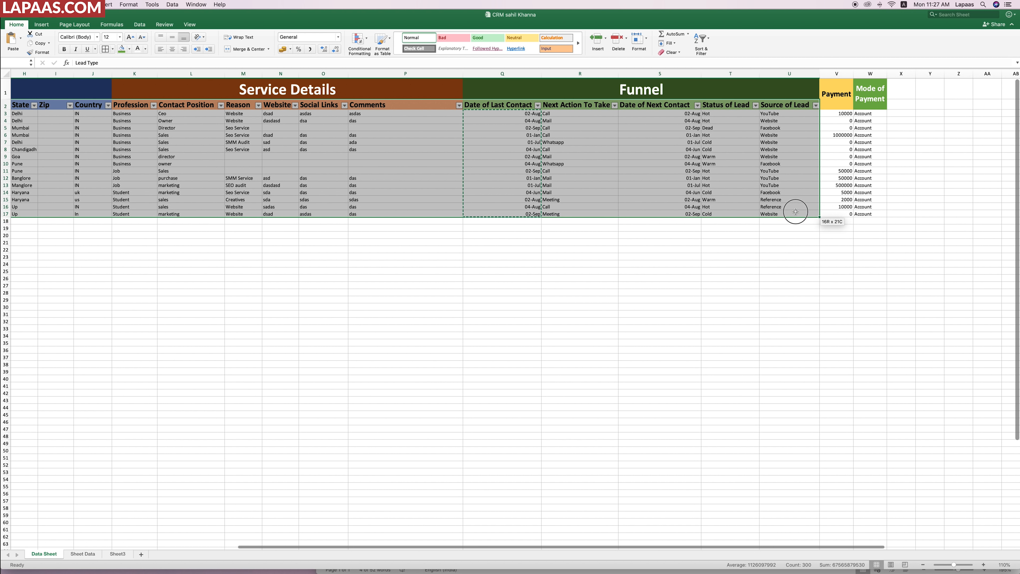
drag(817, 212, 820, 217)
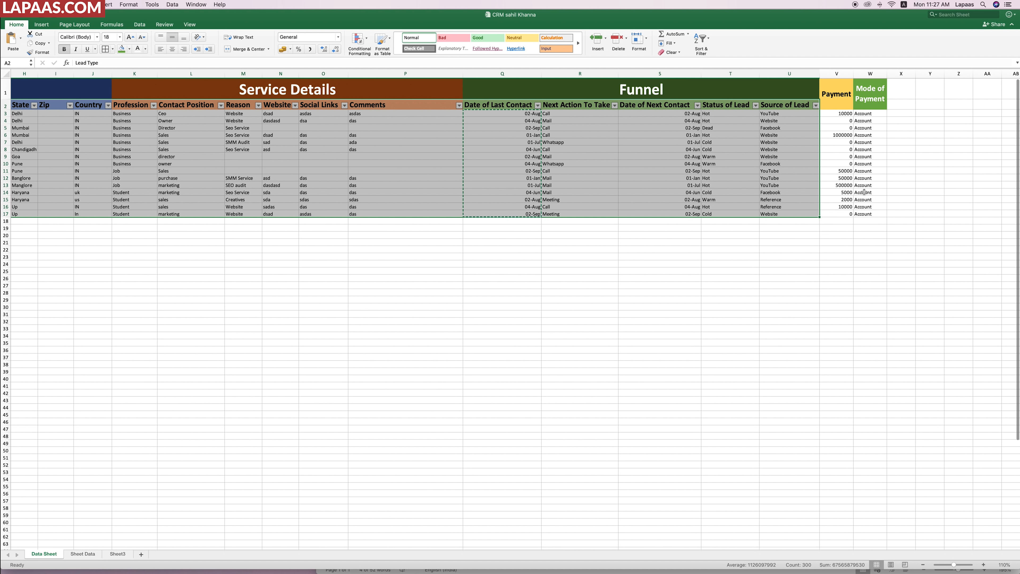
- Unmerge the Payment header cell and move its label down into V2, in line with the other column headers
click(840, 99)
click(244, 50)
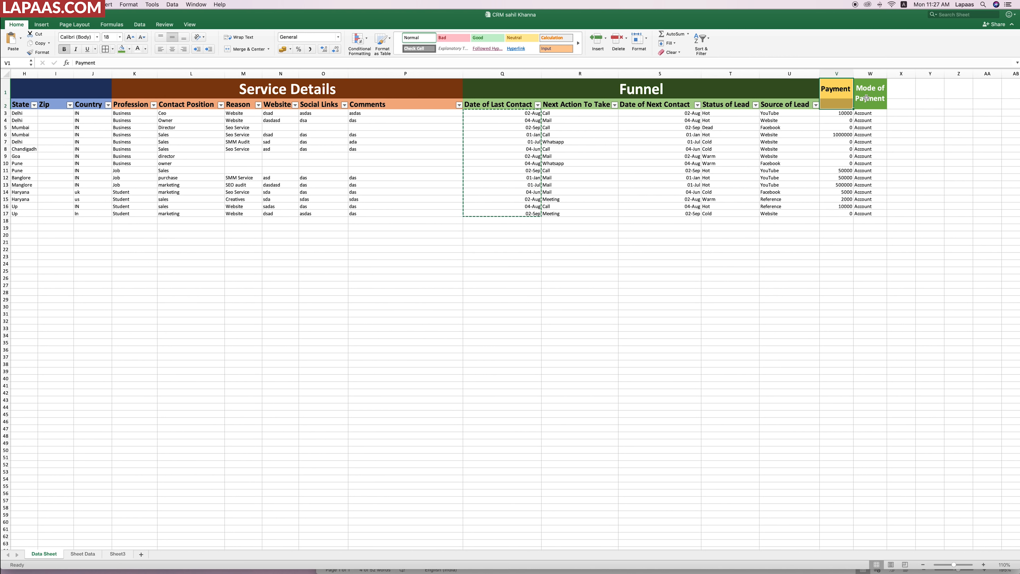
click(830, 90)
key(super+c)
click(835, 105)
key(Return)
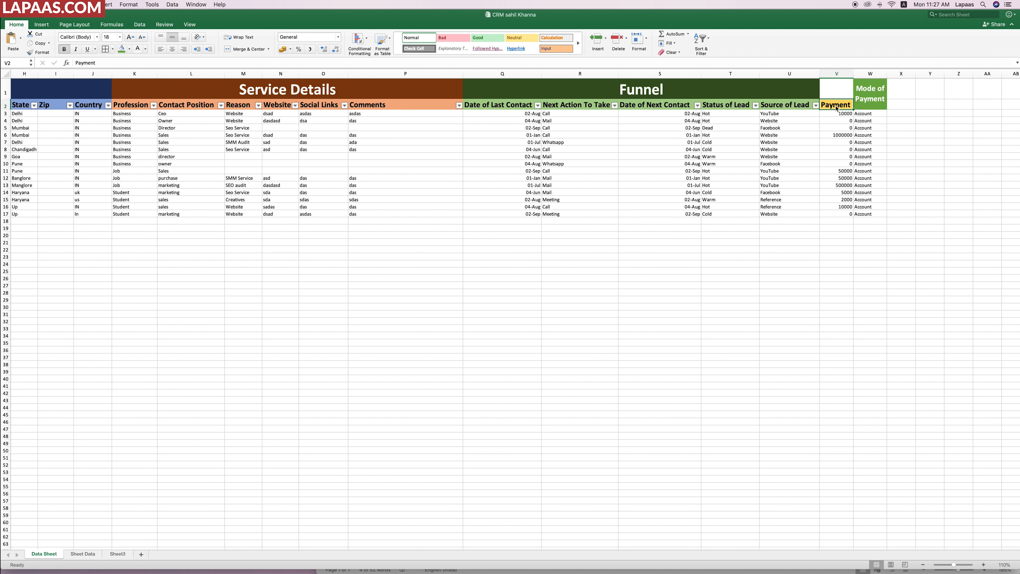
- Fill the empty cell V1 above the Payment header with the gold theme color
click(838, 90)
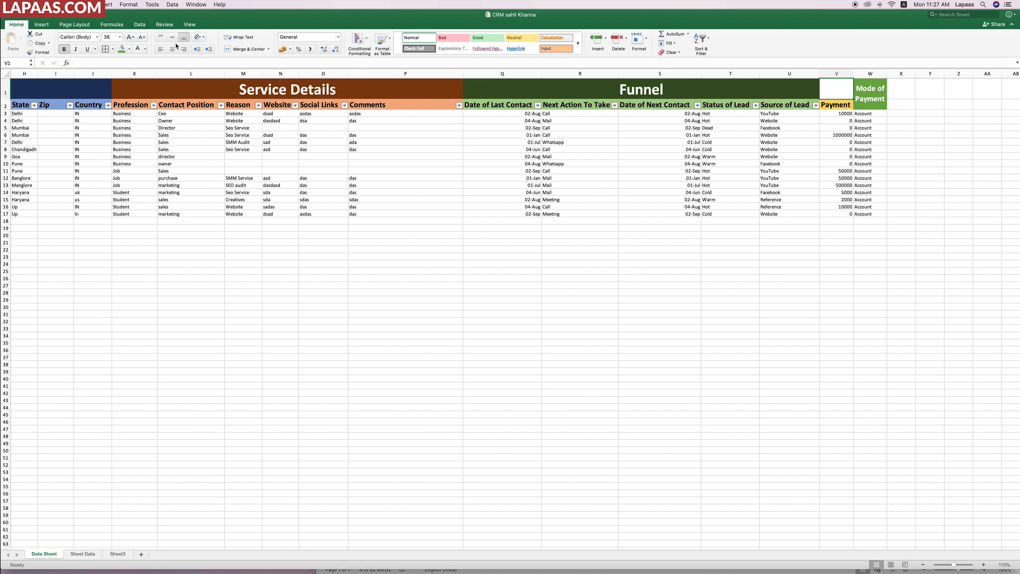
click(145, 49)
click(188, 85)
click(129, 50)
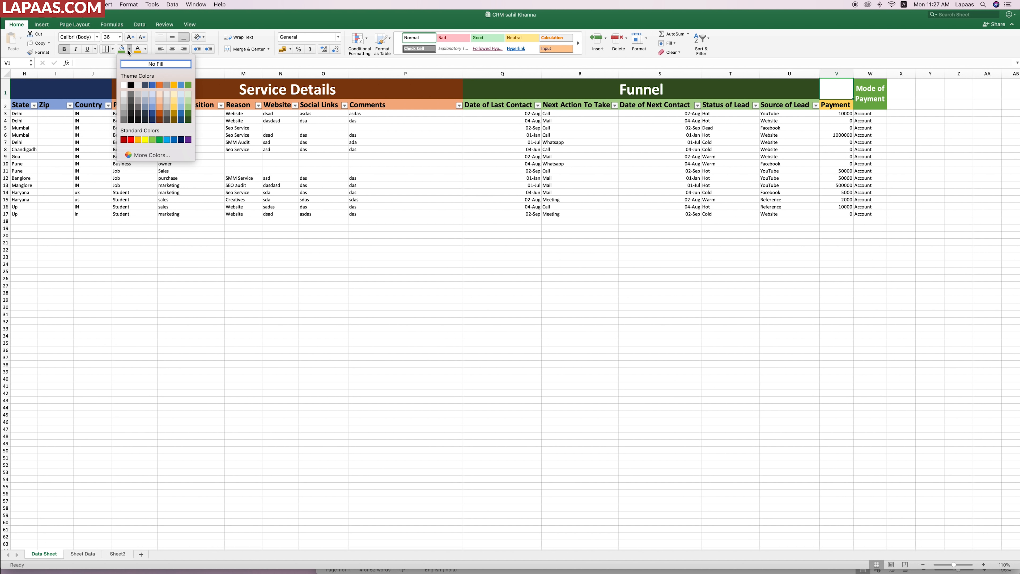
click(176, 85)
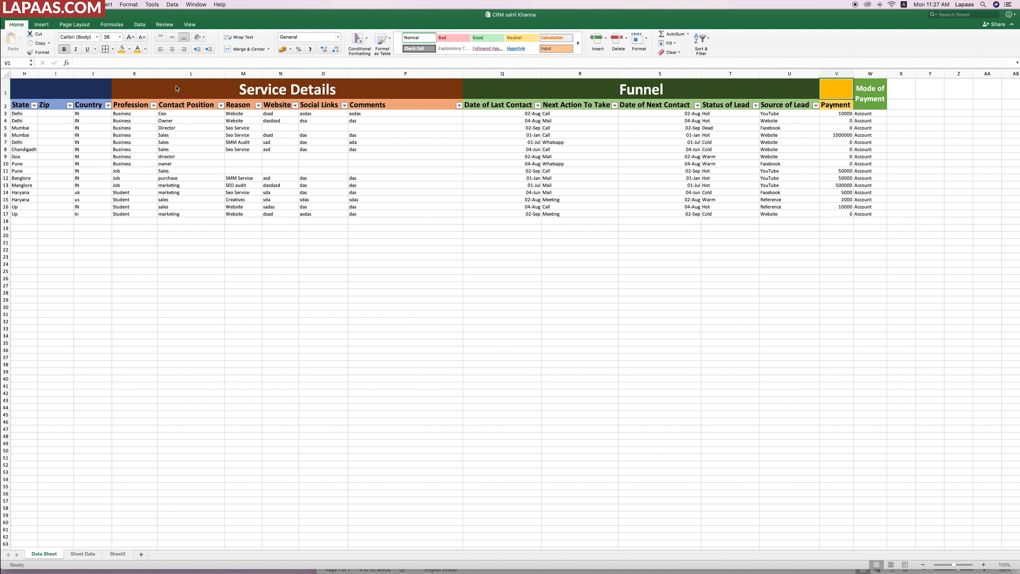
- Create a PivotTable in a new worksheet from the Data Sheet range A2:V17
click(920, 108)
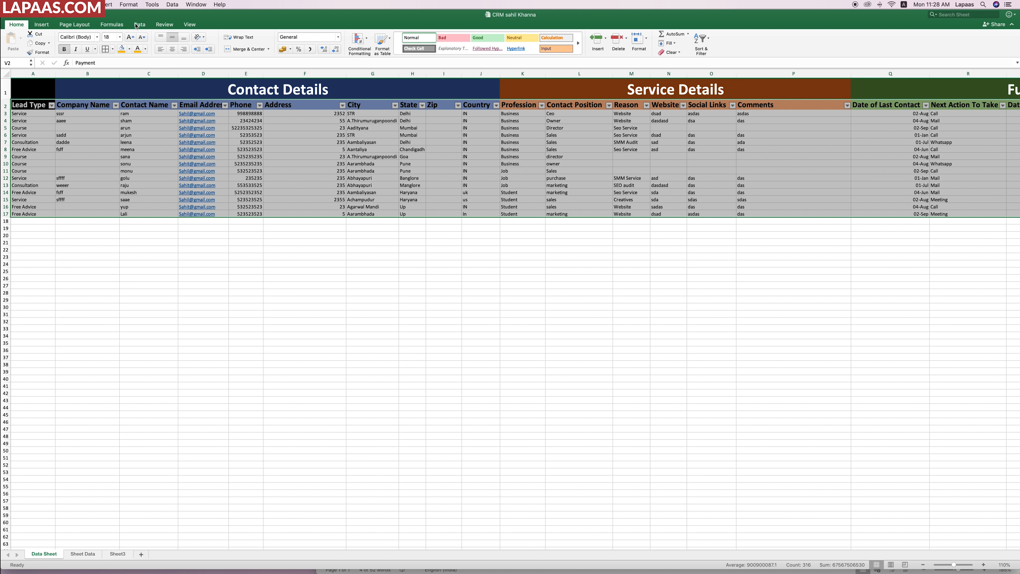
click(139, 24)
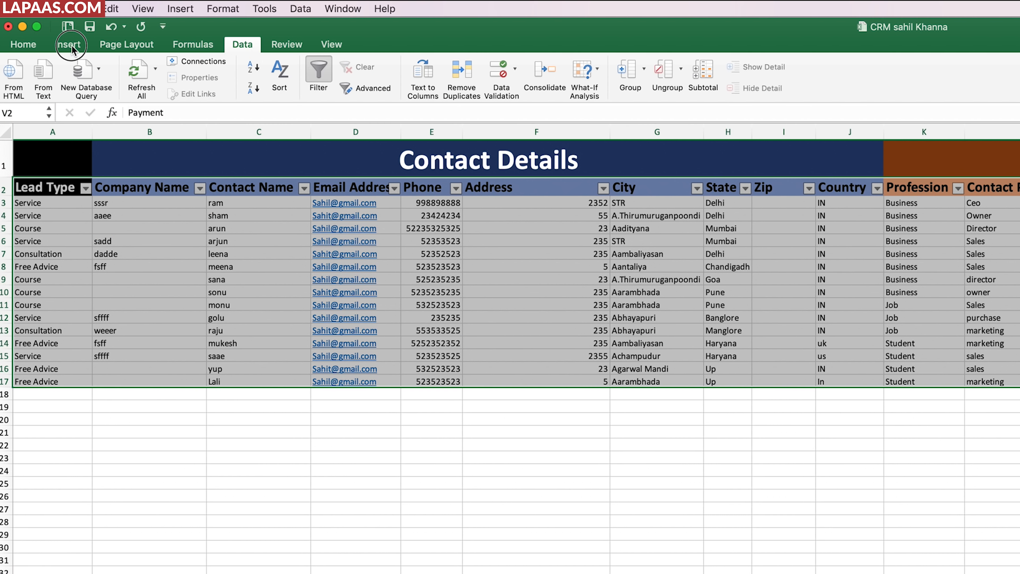
click(71, 45)
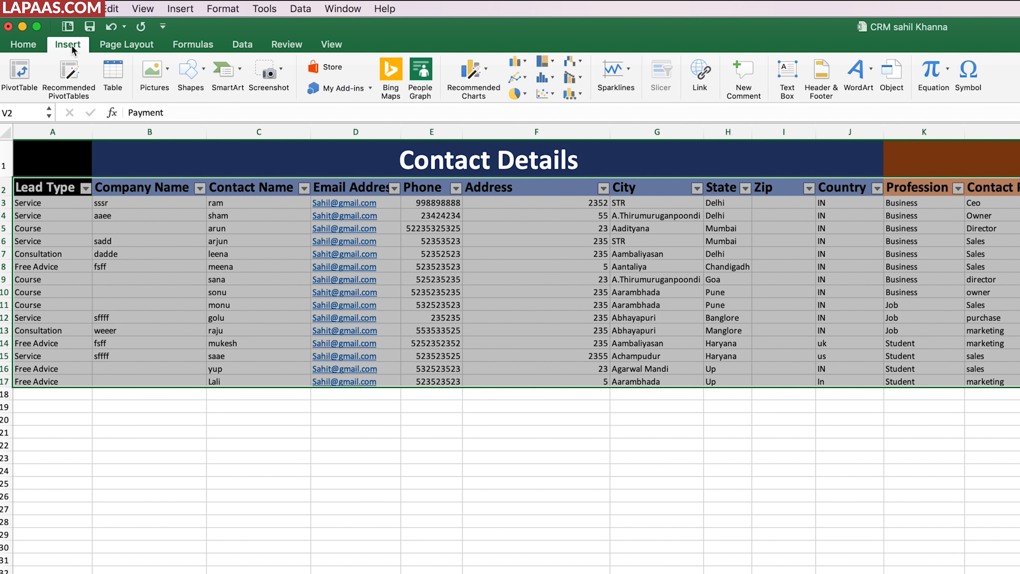
click(23, 73)
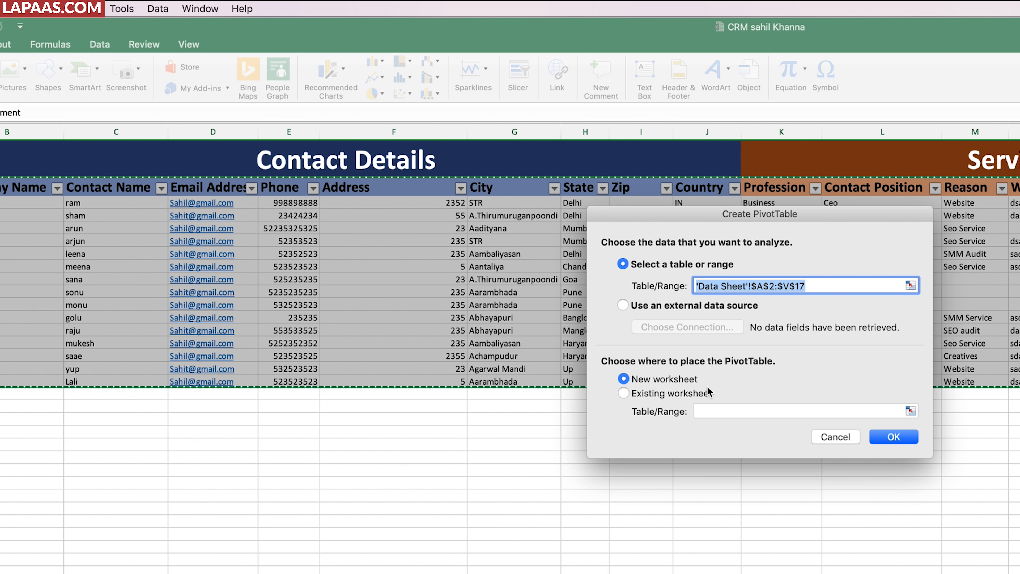
click(887, 437)
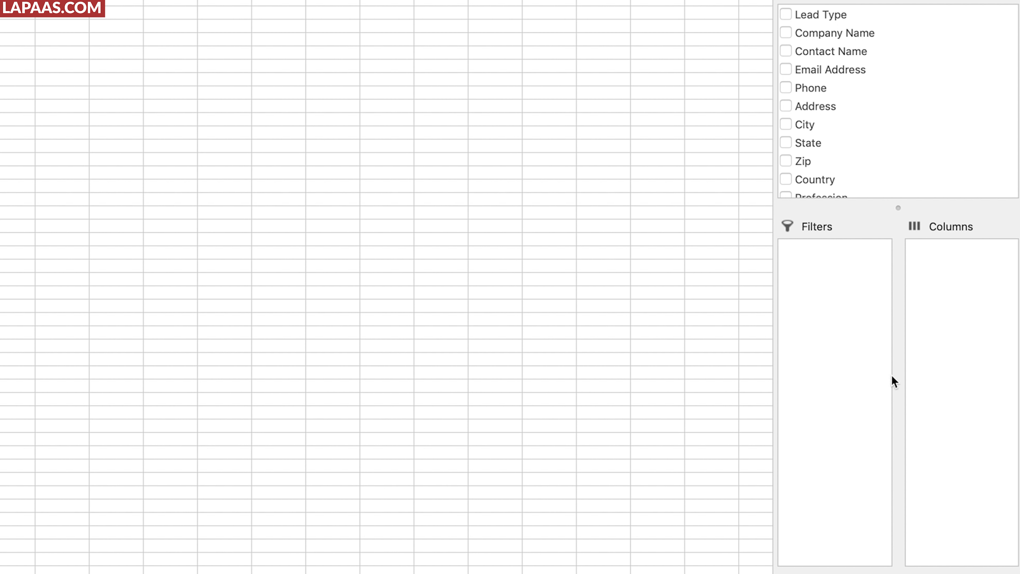
- Add the Lead Type field to both the Rows and Values areas of the PivotTable
click(821, 16)
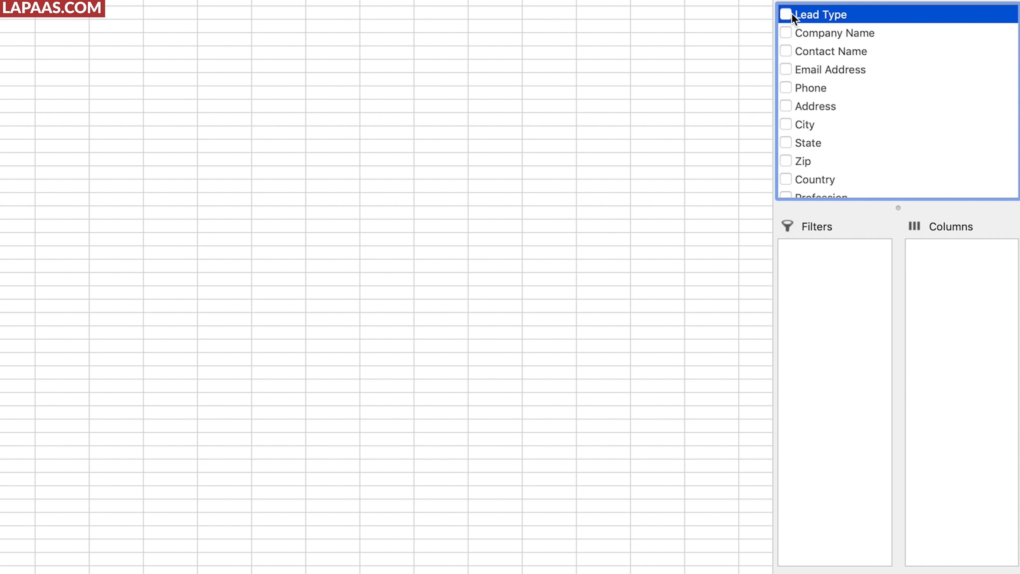
drag(794, 17, 848, 573)
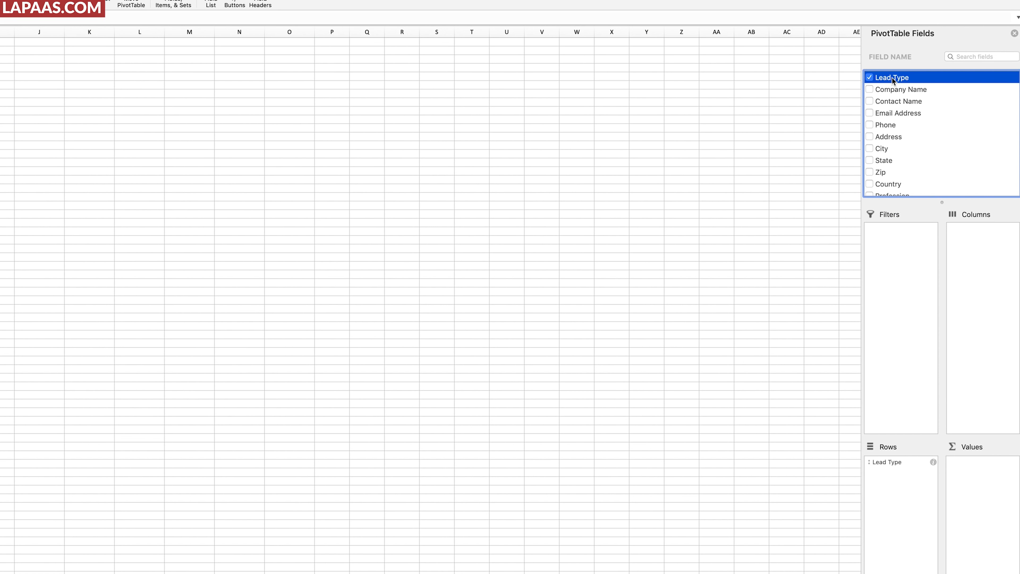
drag(893, 79, 992, 491)
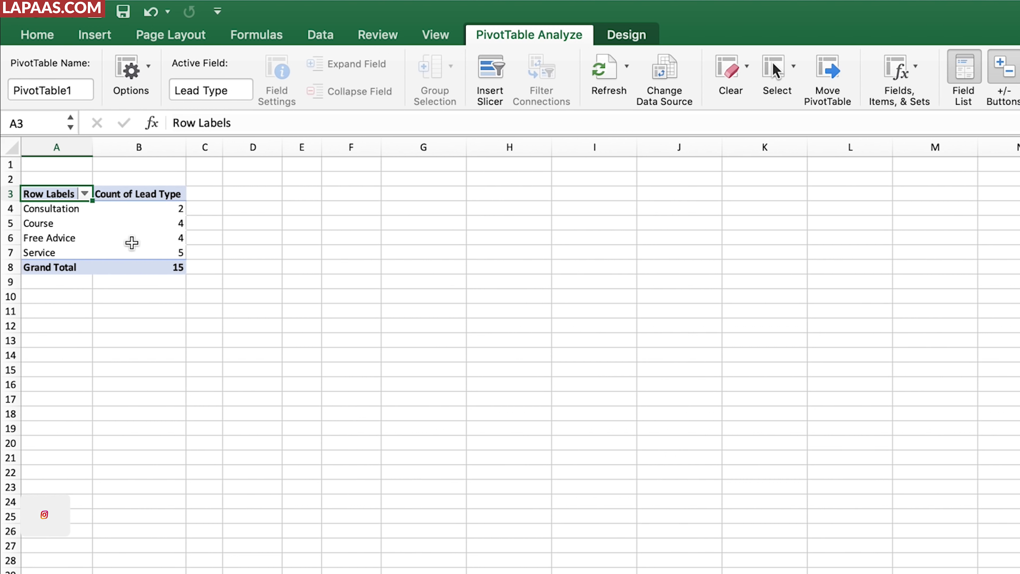
- Examine the pivot counts for Consultation, Course, Free Advice and Service leads
click(140, 219)
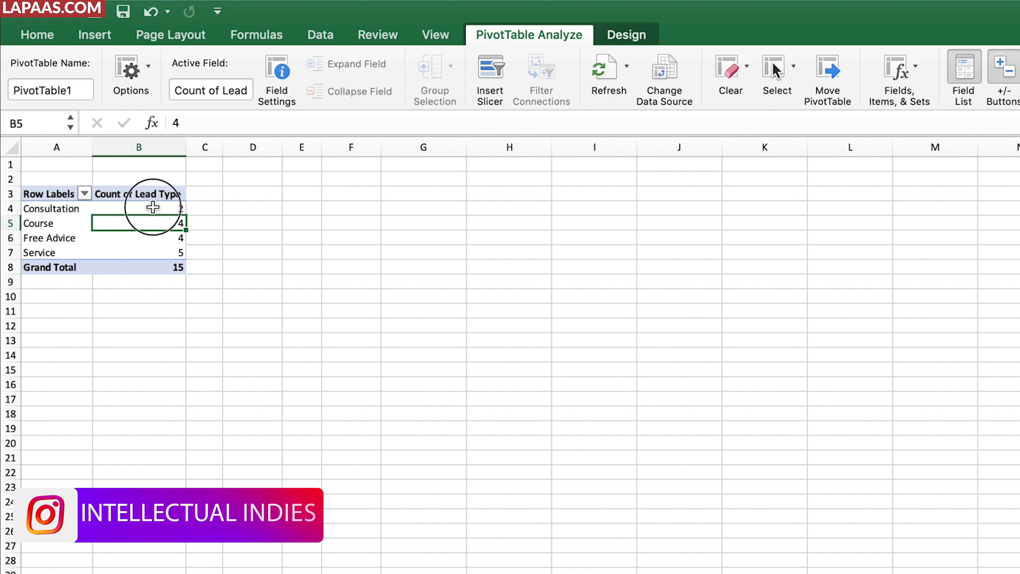
click(151, 209)
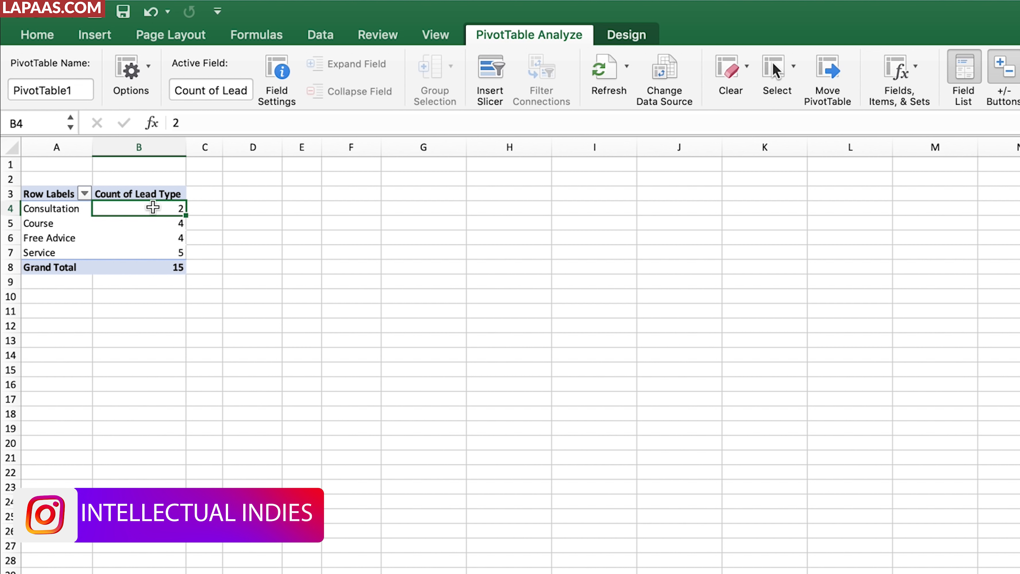
click(161, 224)
click(160, 237)
click(165, 252)
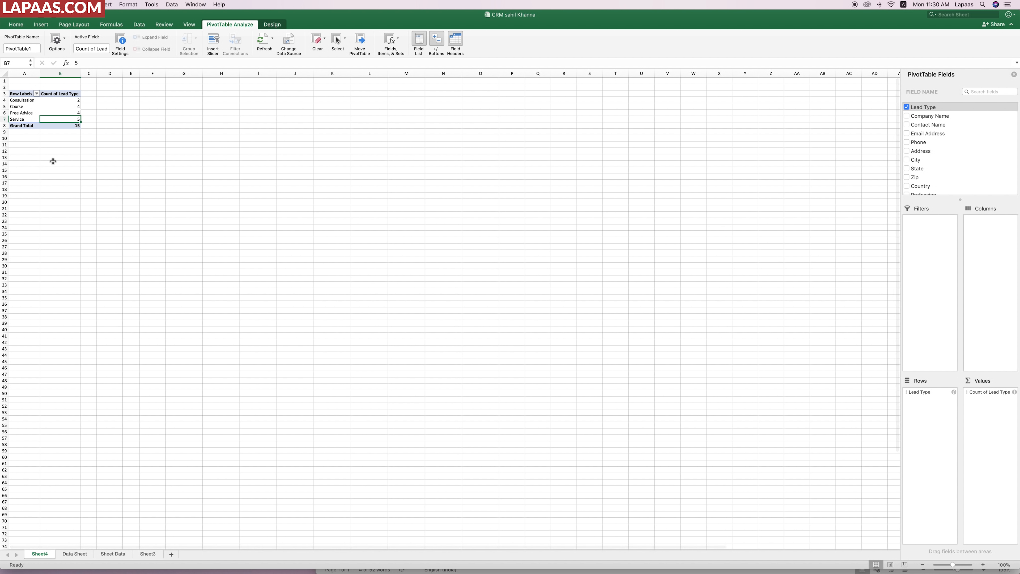
- Look through Sheet3, Sheet Data and Data Sheet, and return to the PivotTable on Sheet4
click(147, 553)
click(113, 554)
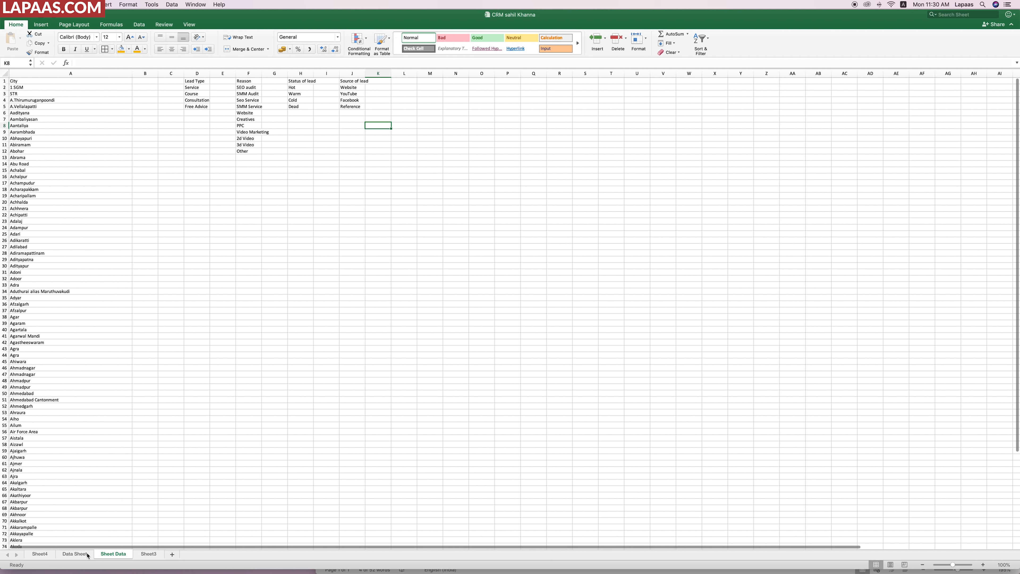
click(74, 554)
click(39, 554)
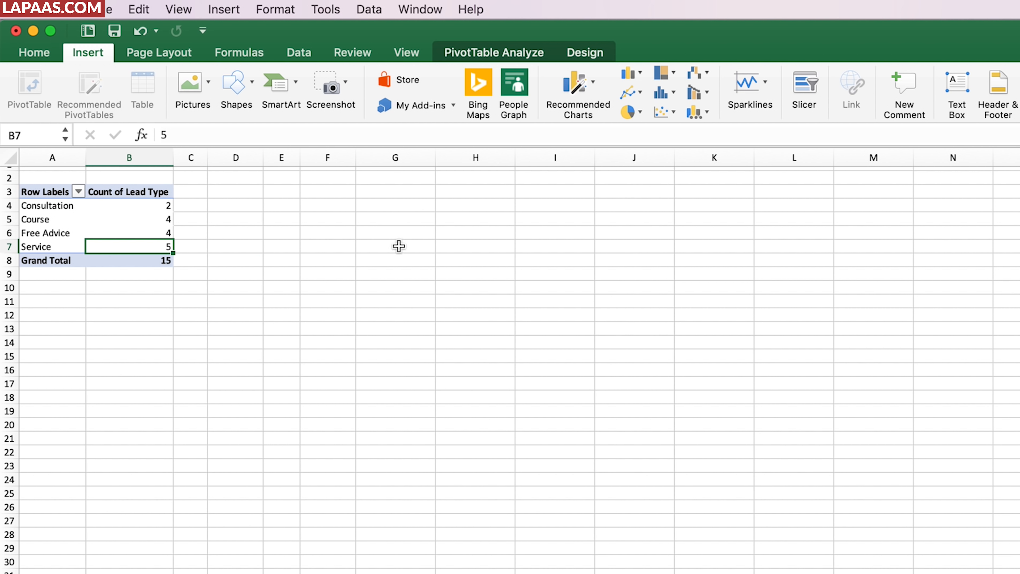
- Insert a 2-D clustered column chart from the Lead Type count PivotTable
click(457, 275)
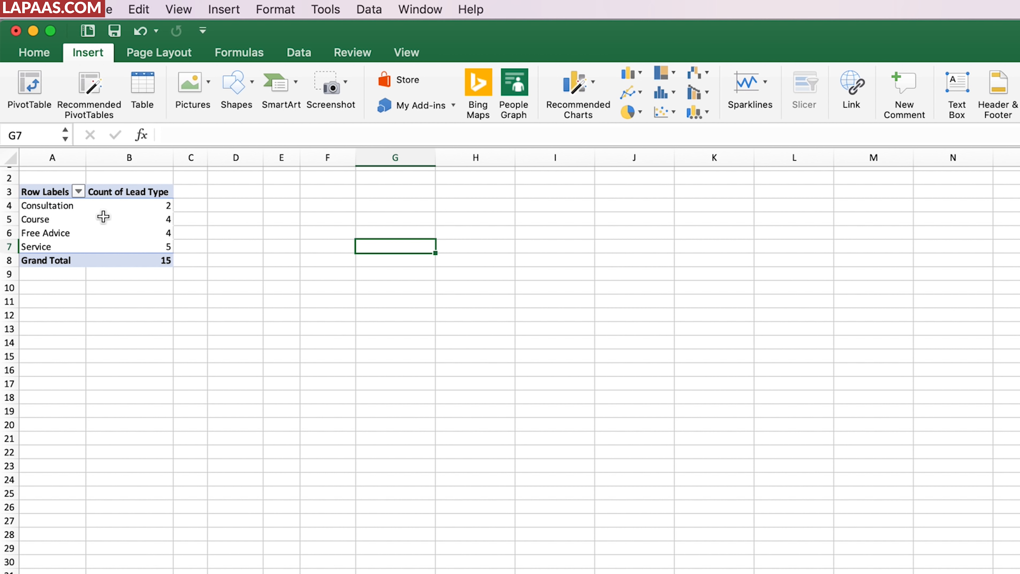
click(143, 219)
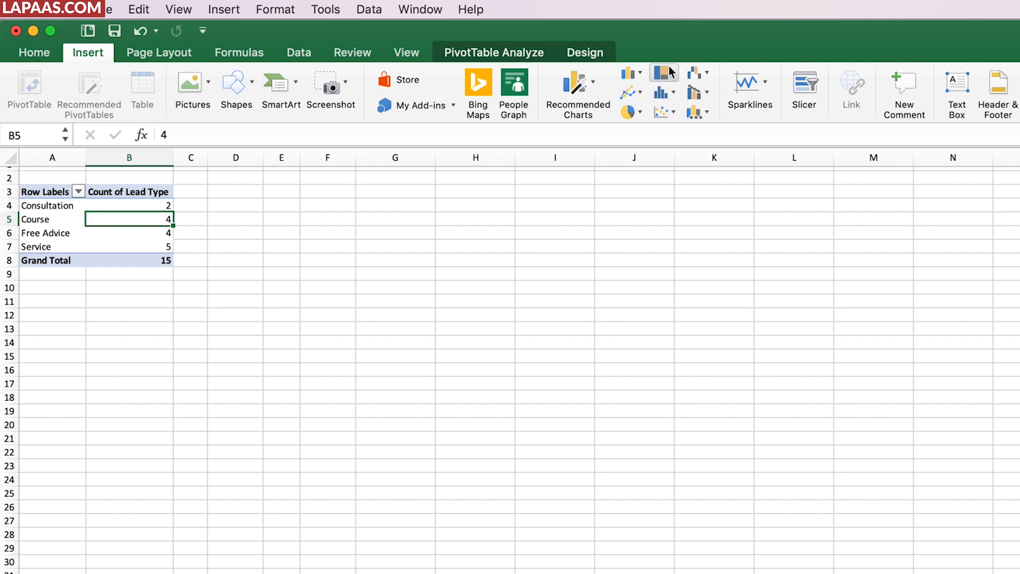
click(639, 73)
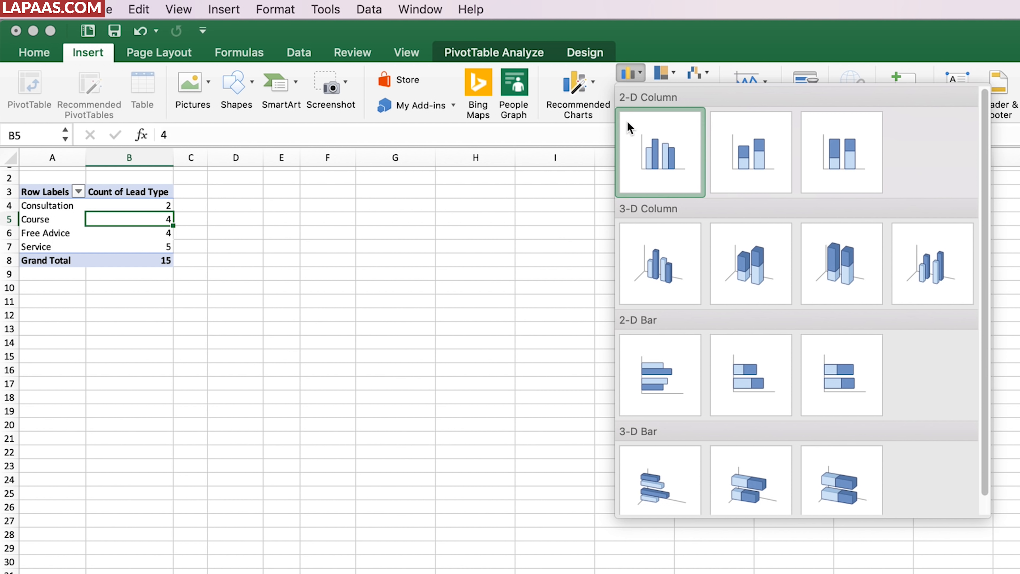
click(660, 72)
click(660, 73)
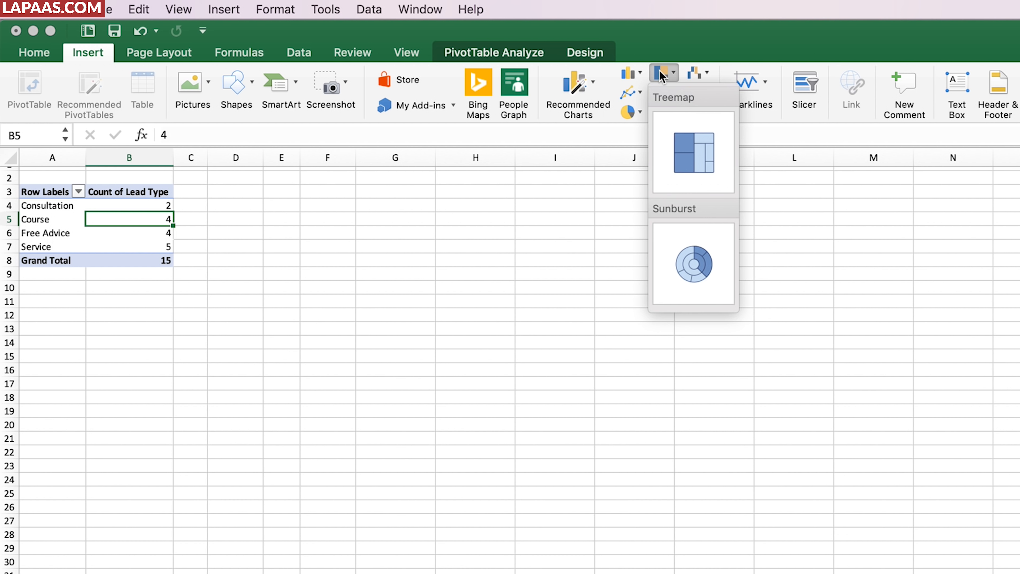
click(626, 77)
click(676, 93)
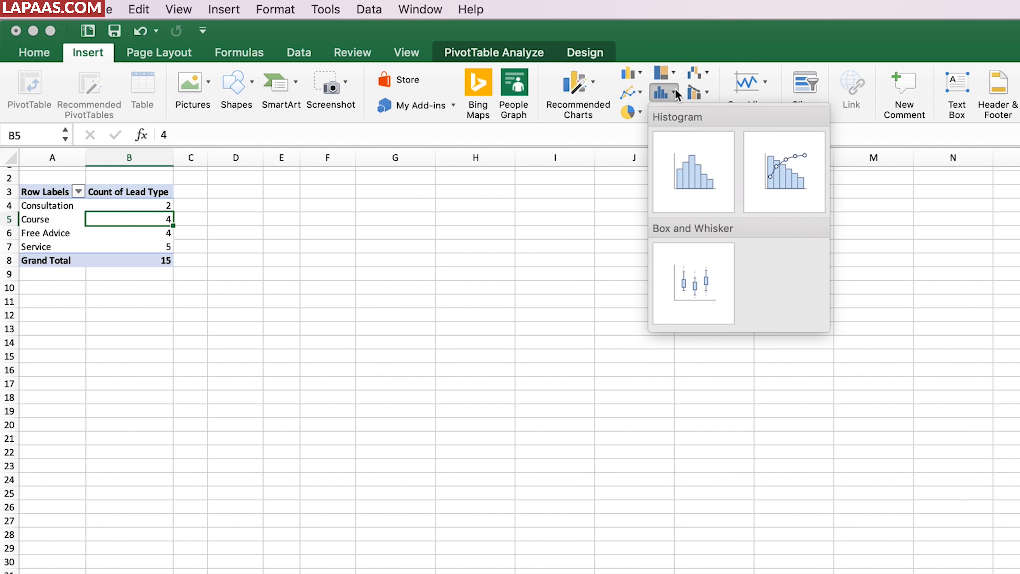
click(664, 93)
click(630, 74)
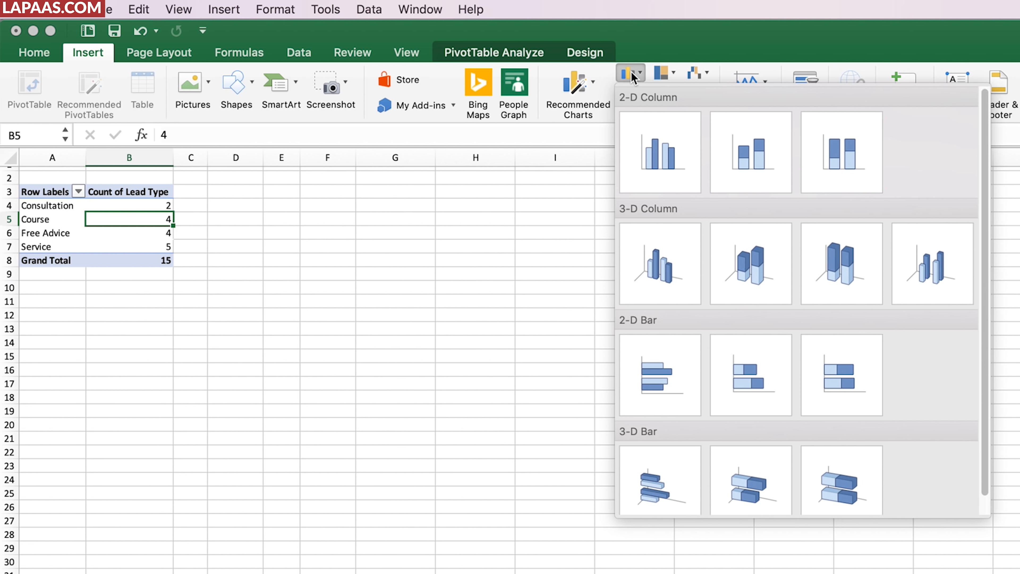
click(659, 164)
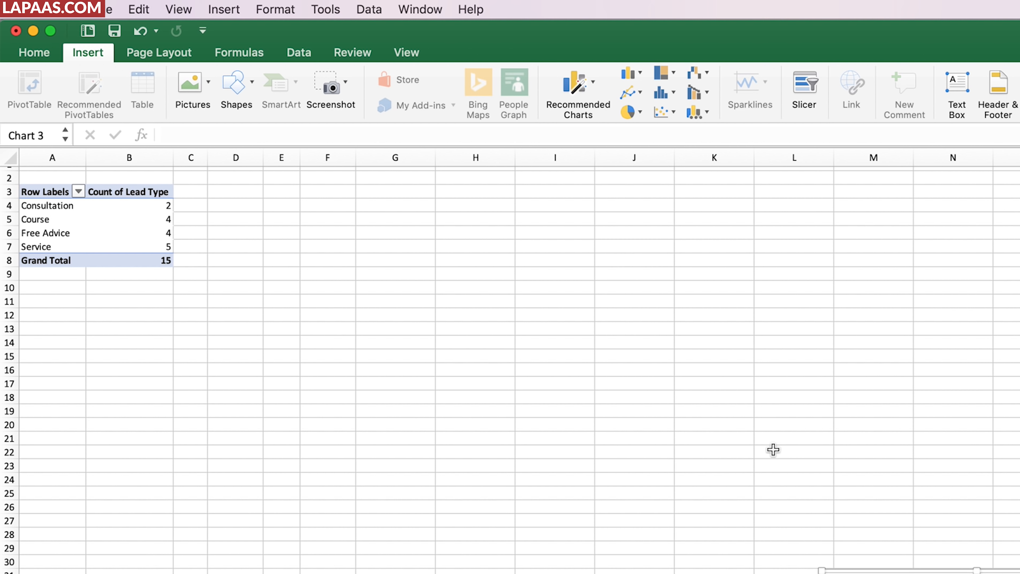
- Move the lead type column chart up beside its PivotTable and enlarge it to span about columns E to L
drag(863, 563, 311, 168)
drag(840, 568, 601, 400)
drag(729, 448, 366, 200)
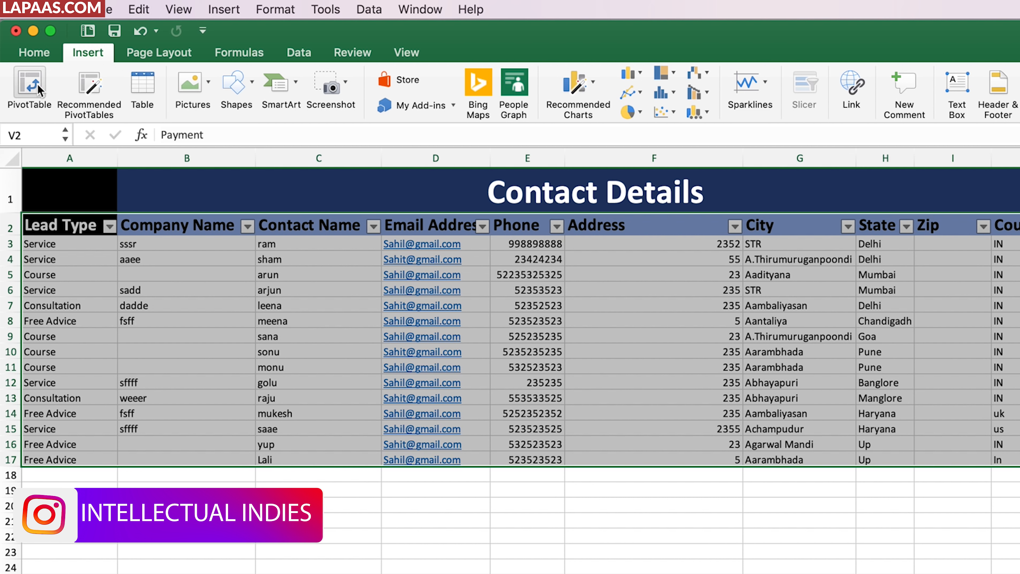
- Create a recommended PivotTable from Data Sheet that counts Contact Name by City and State, and check the counts per city
click(96, 86)
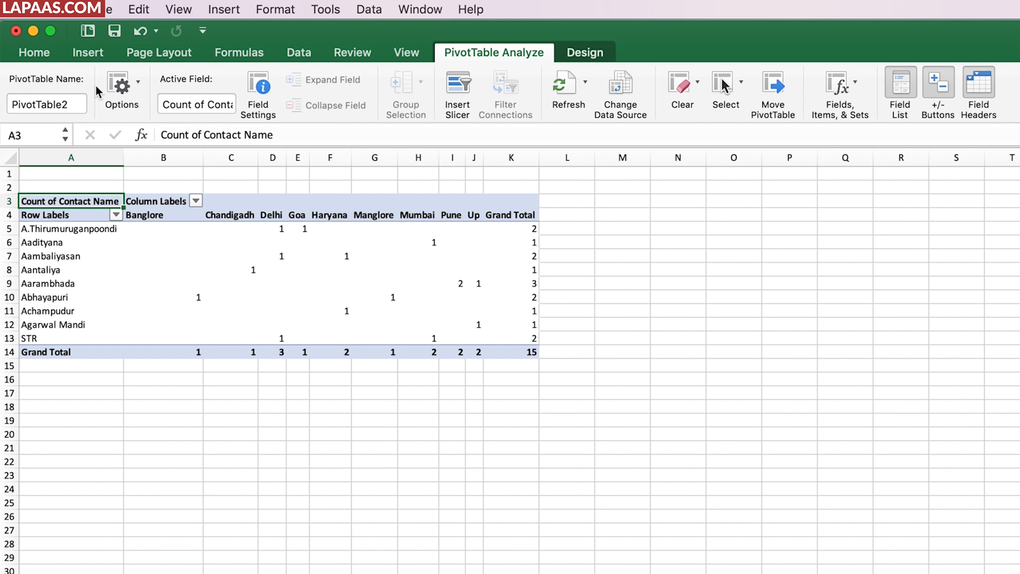
click(230, 269)
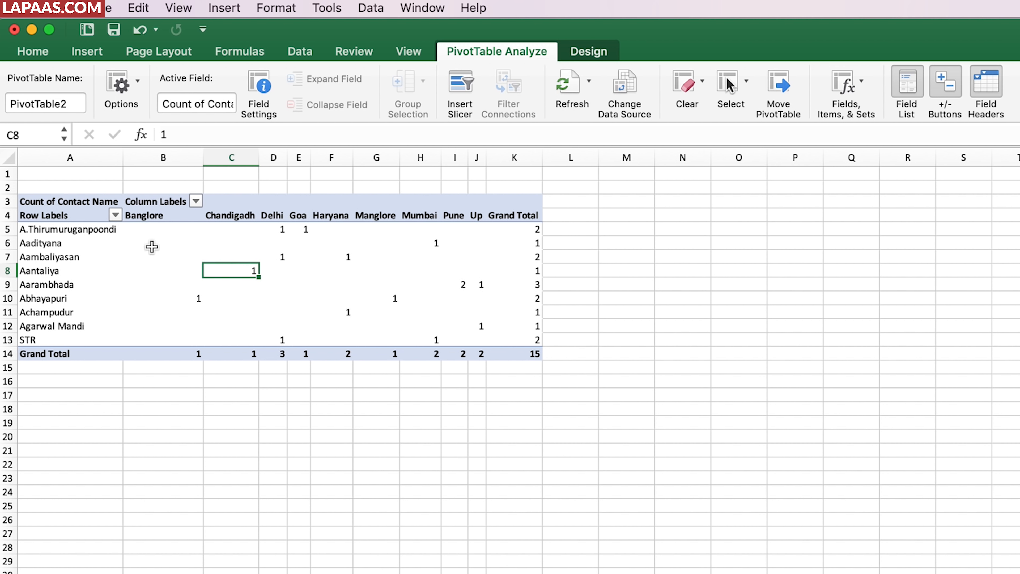
click(88, 229)
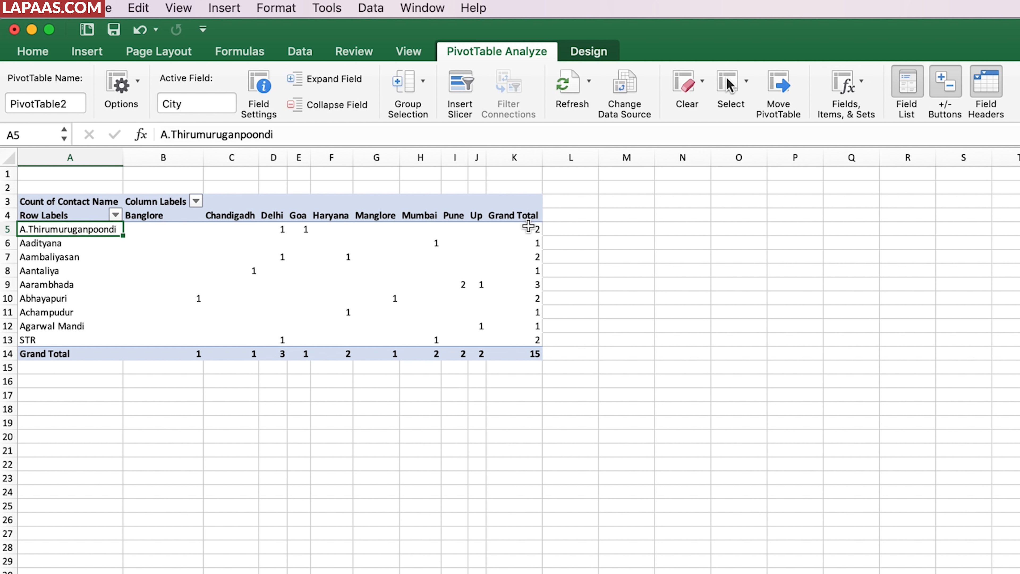
click(527, 228)
click(63, 243)
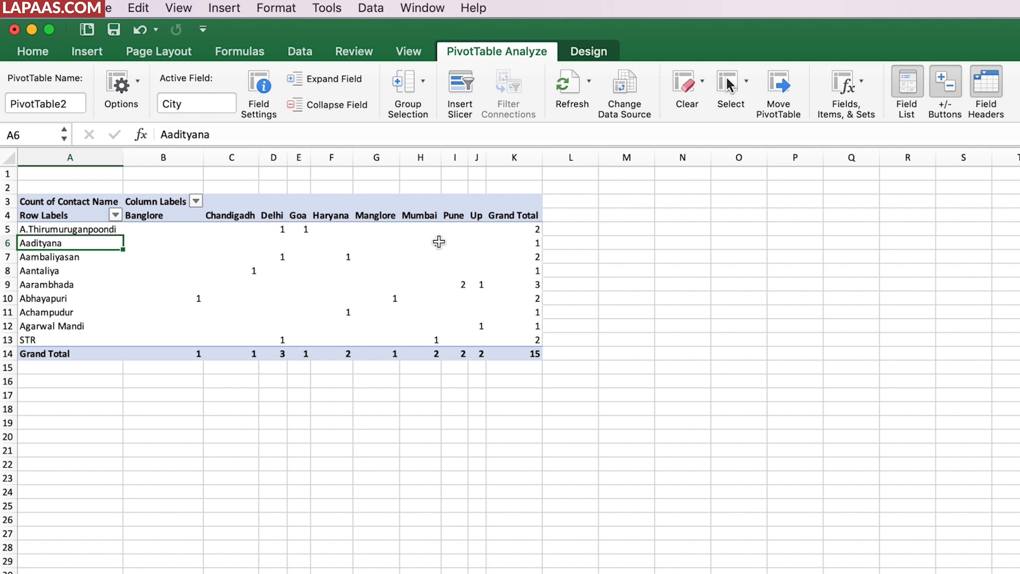
click(523, 242)
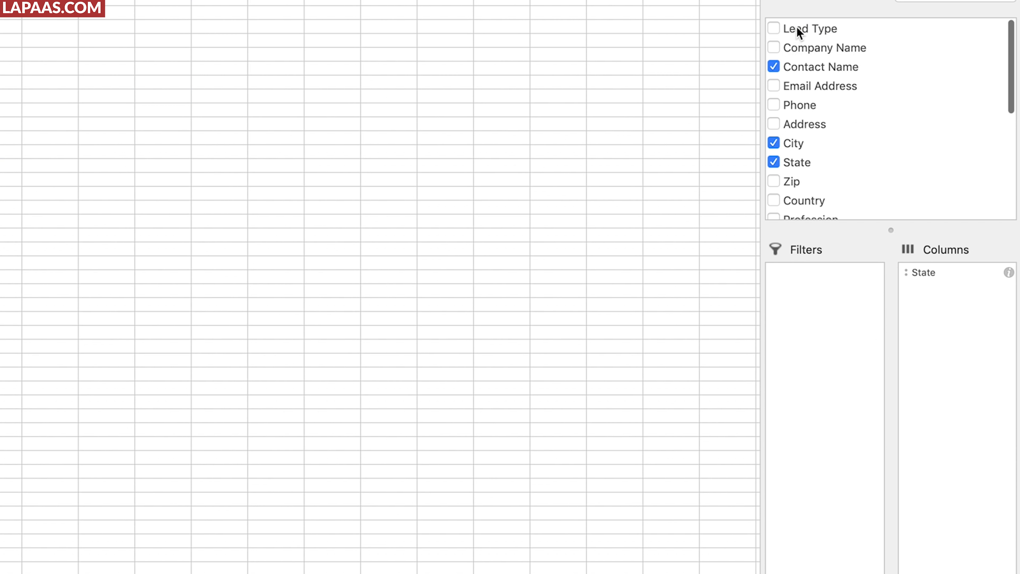
- Add Lead Type as a report filter to the city and state PivotTable and filter it to Consultation only
click(923, 107)
drag(801, 29, 823, 458)
click(170, 29)
click(215, 96)
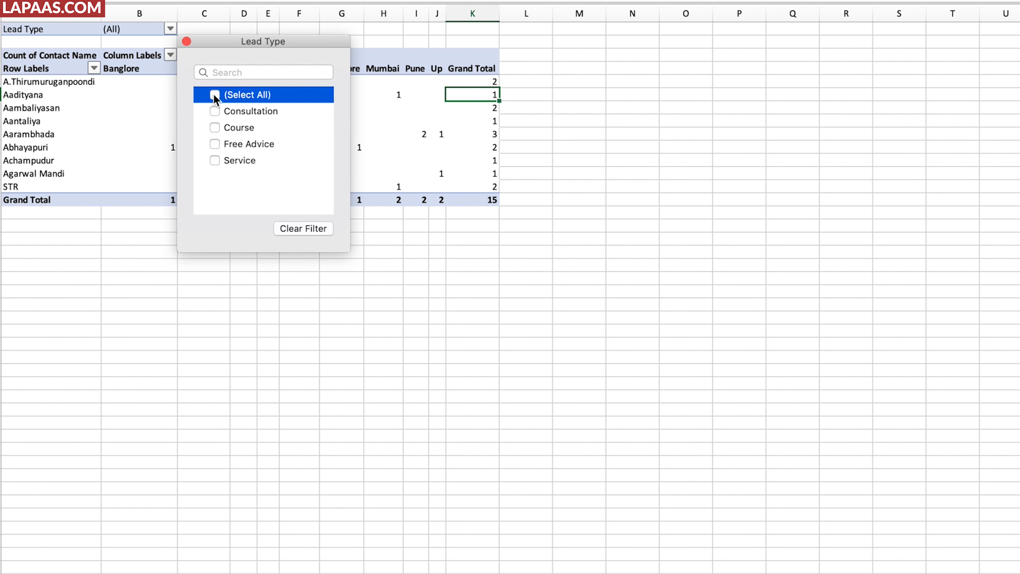
click(215, 113)
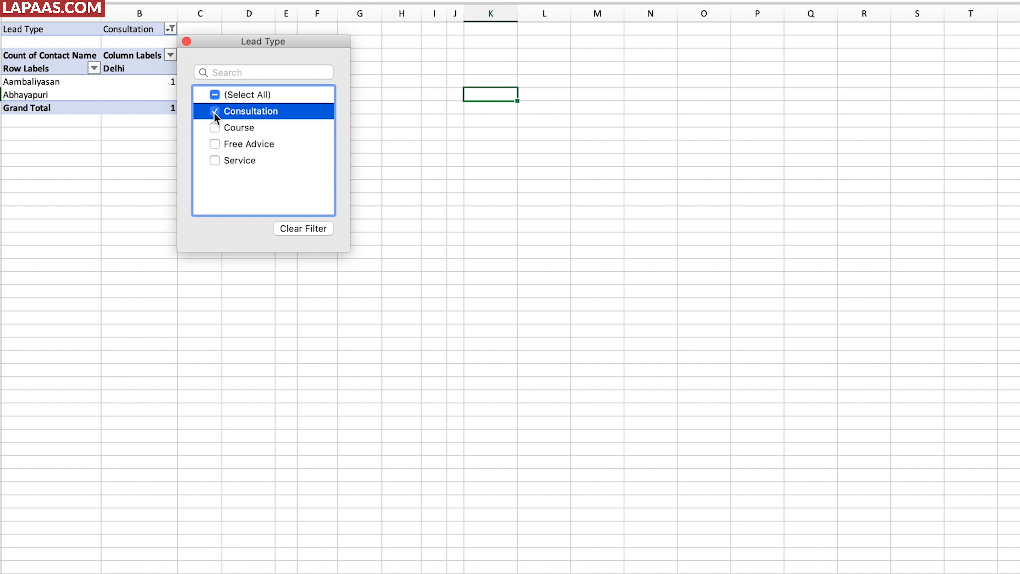
drag(243, 50, 924, 102)
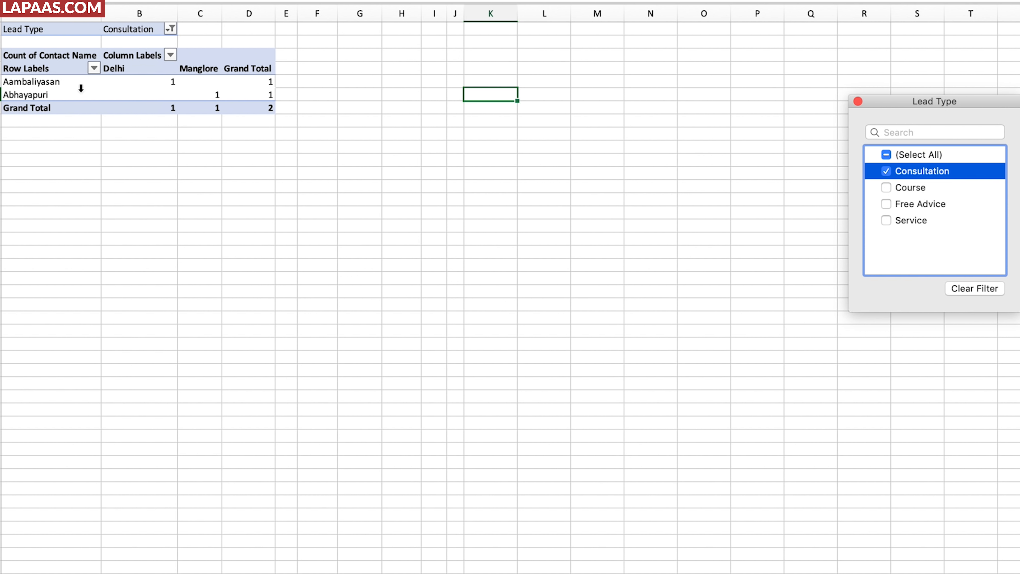
- Switch the Lead Type filter to Course, Free Advice and finally Service only, and close the filter
click(885, 171)
click(886, 186)
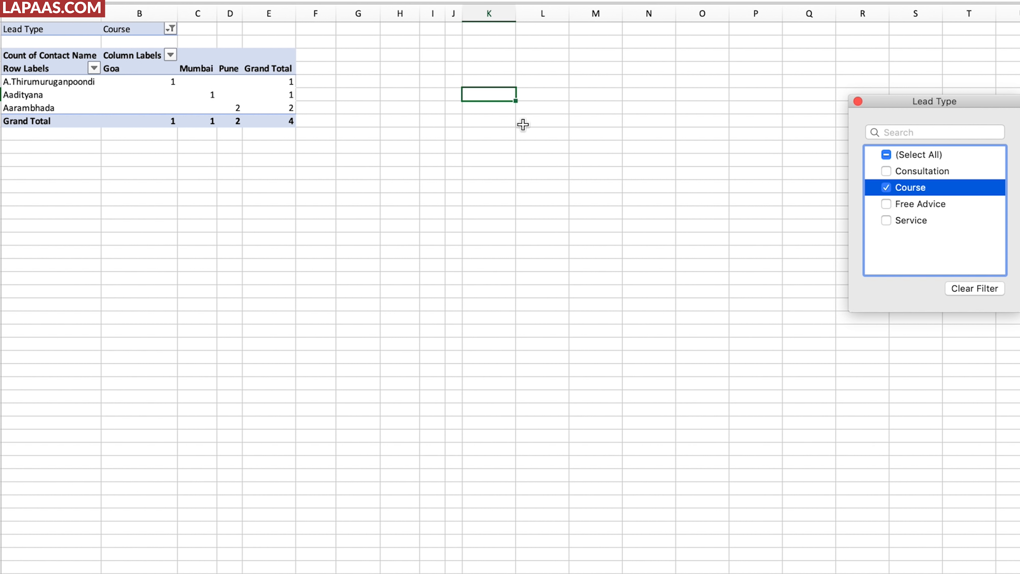
click(886, 188)
click(886, 204)
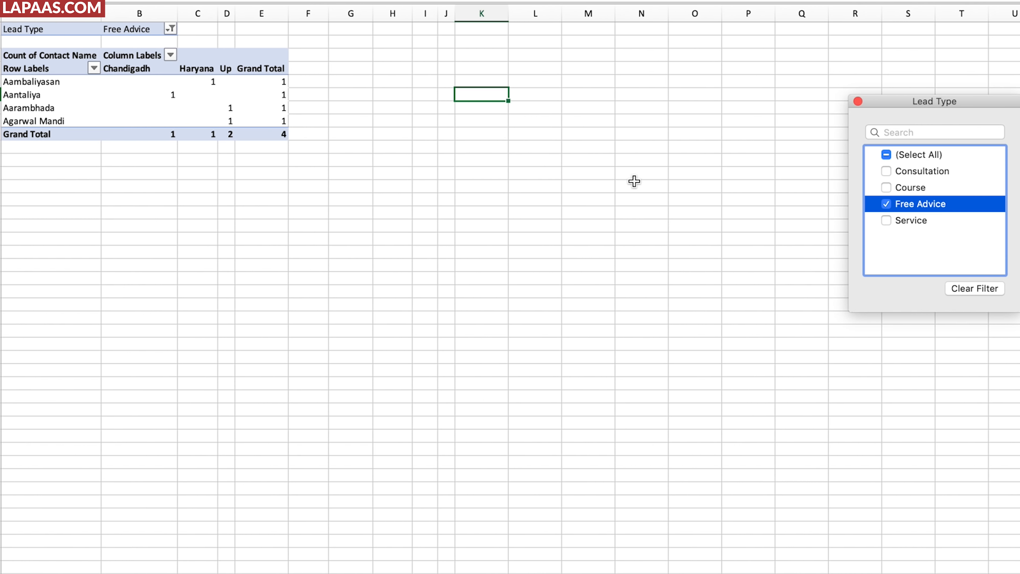
click(886, 204)
click(887, 220)
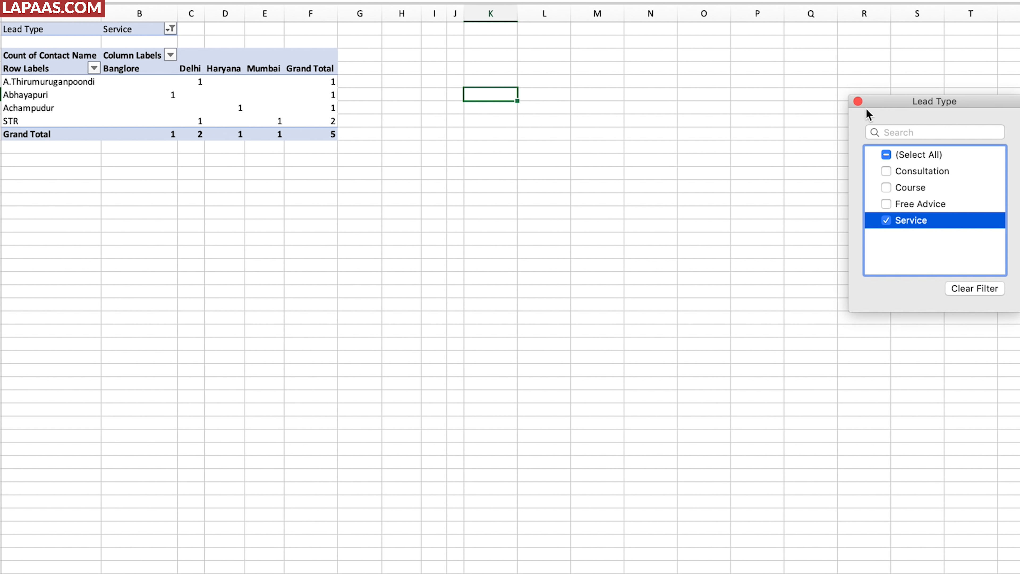
click(858, 102)
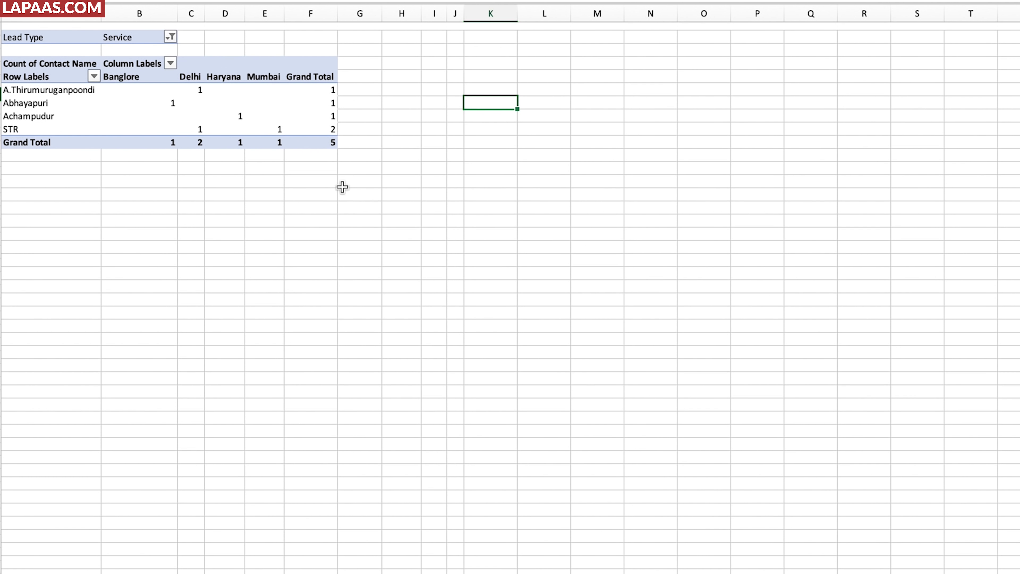
- Copy the Service-filtered PivotTable from Sheet5 and paste it into Sheet4 at cell A39
drag(46, 29, 374, 182)
key(super+c)
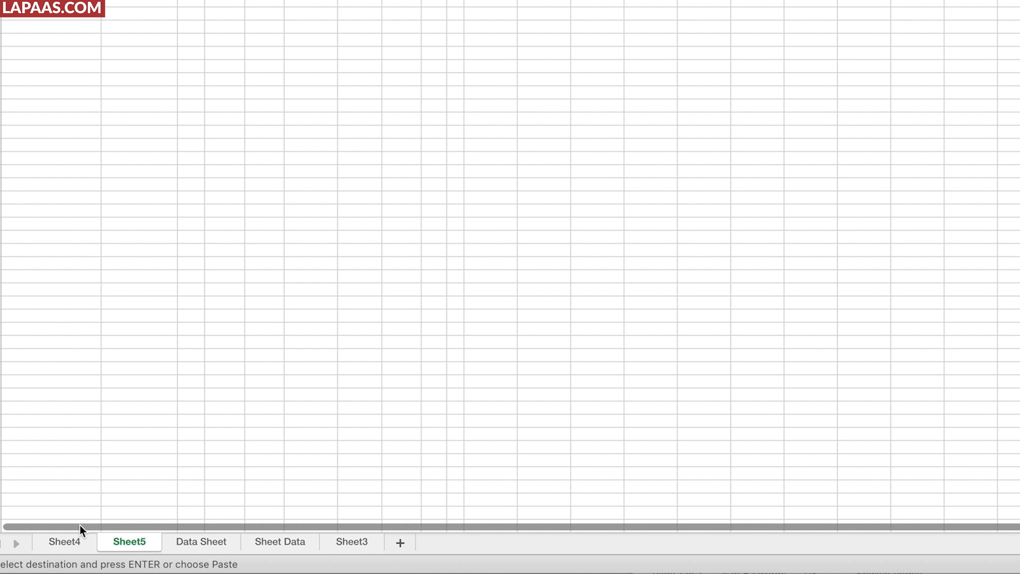
click(66, 541)
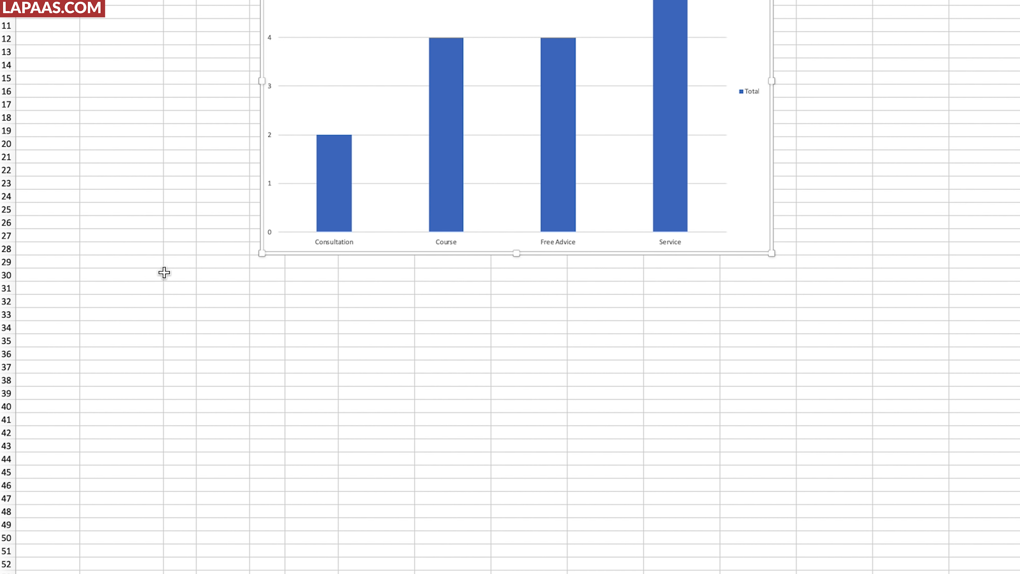
click(43, 392)
key(super+v)
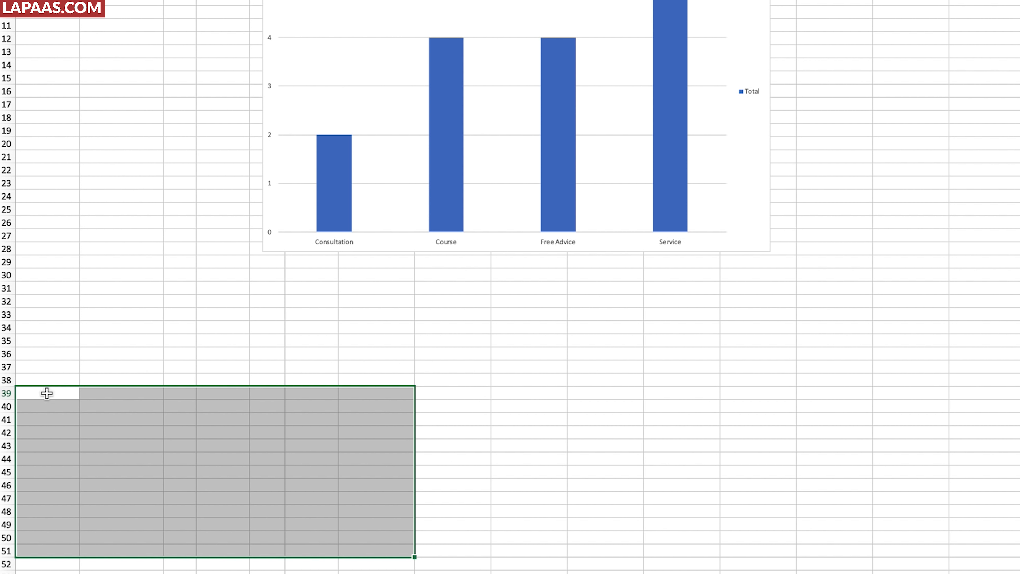
click(482, 396)
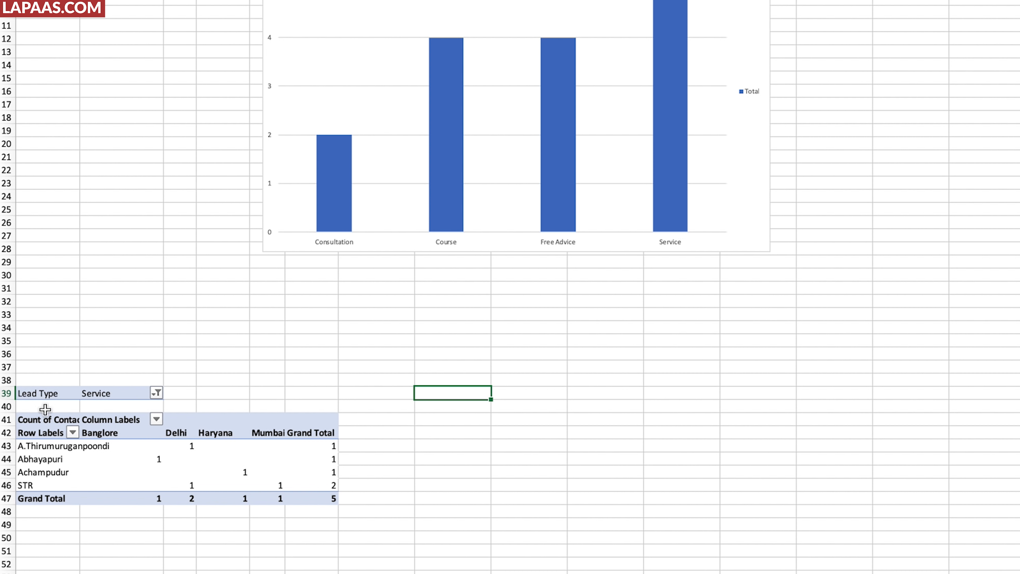
- Try to add a 2-D clustered column chart for the pasted Service PivotTable and place it nearer the table
drag(45, 393, 402, 498)
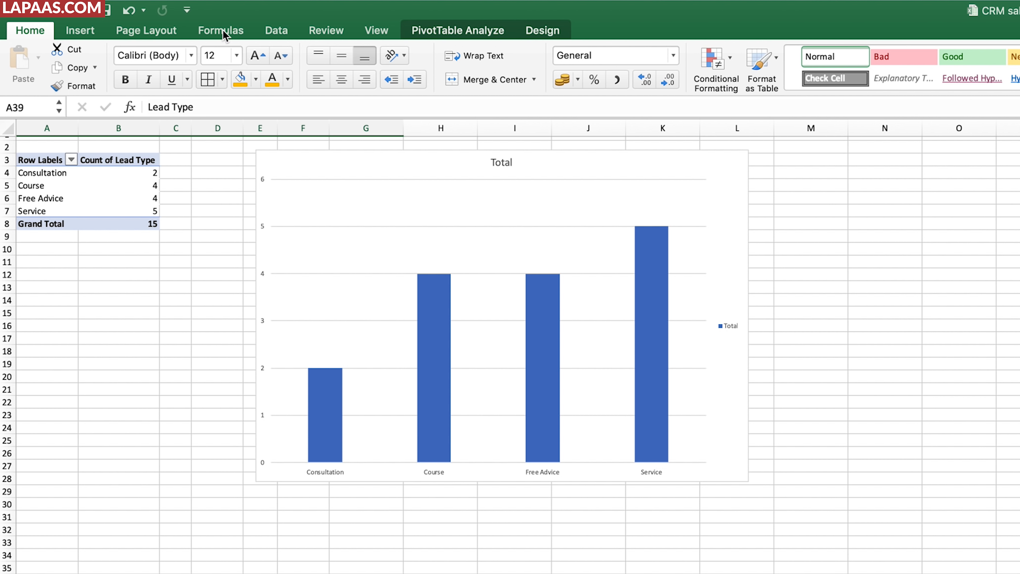
click(137, 32)
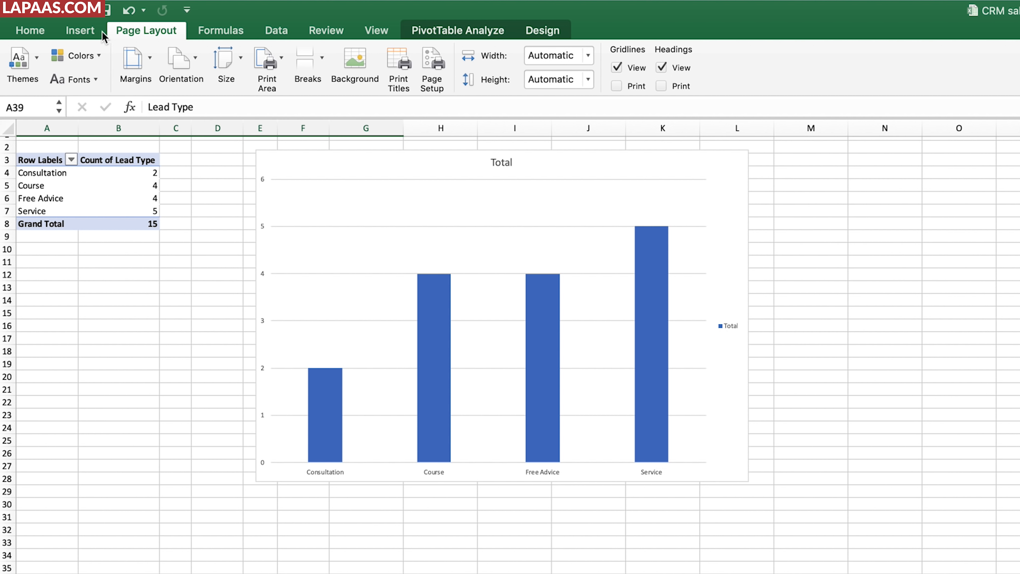
click(80, 30)
click(583, 49)
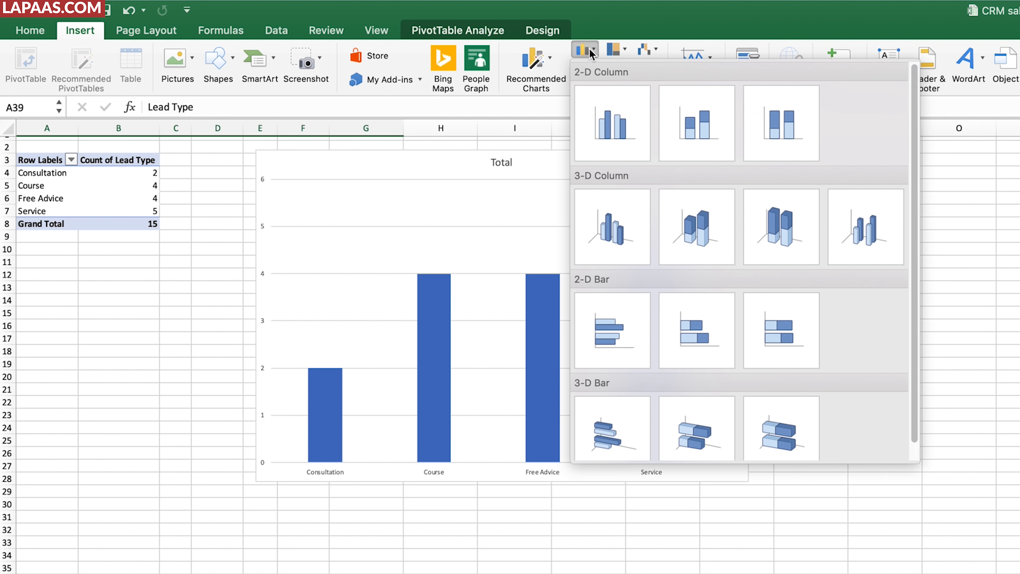
click(600, 114)
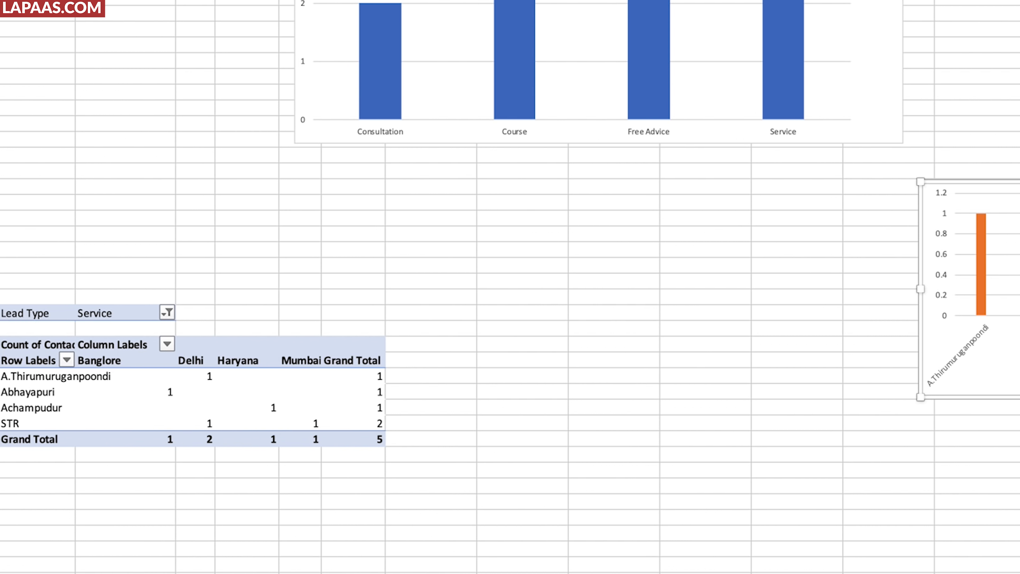
drag(1019, 354, 850, 449)
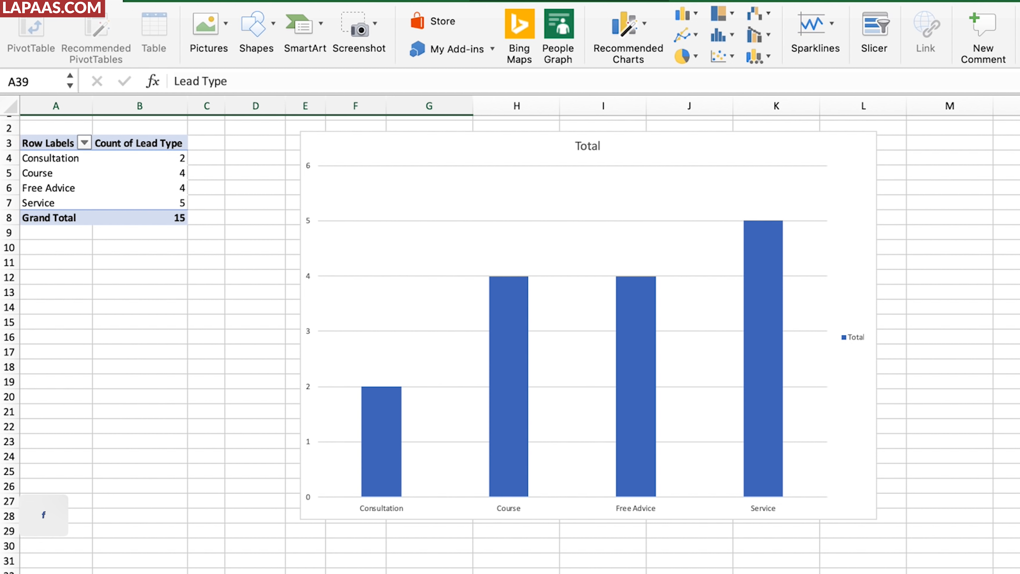
click(696, 15)
click(739, 15)
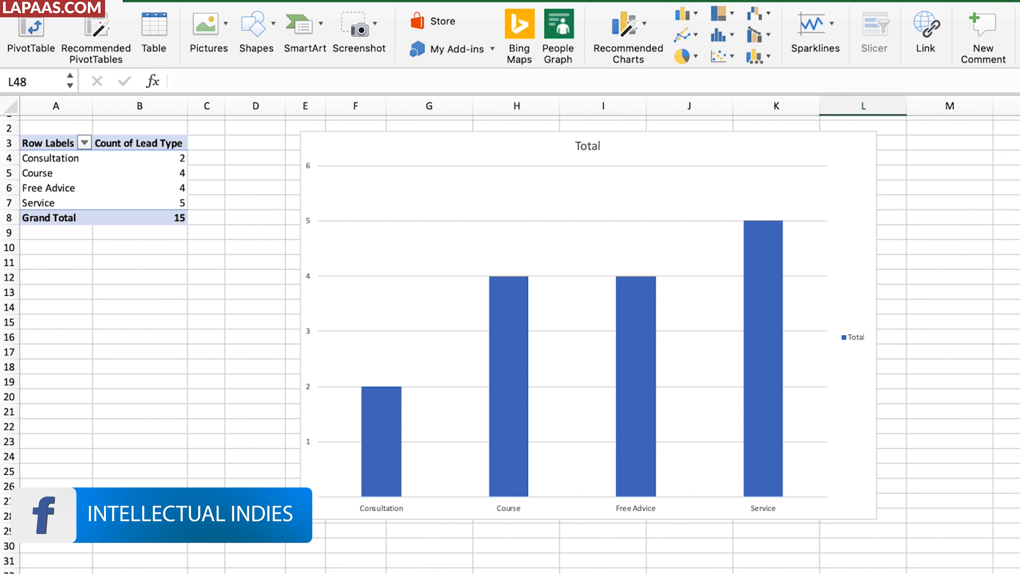
click(132, 280)
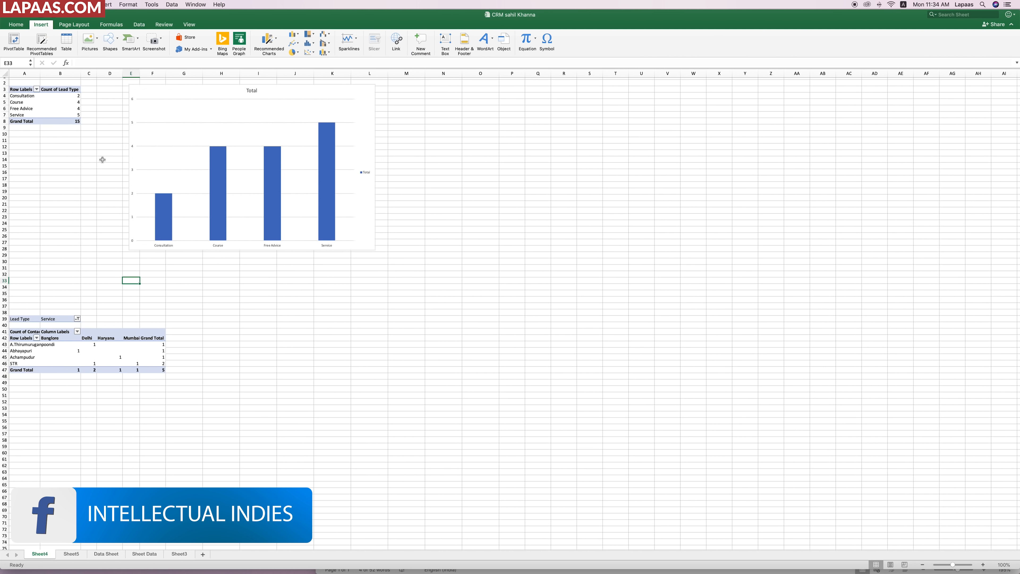
click(60, 114)
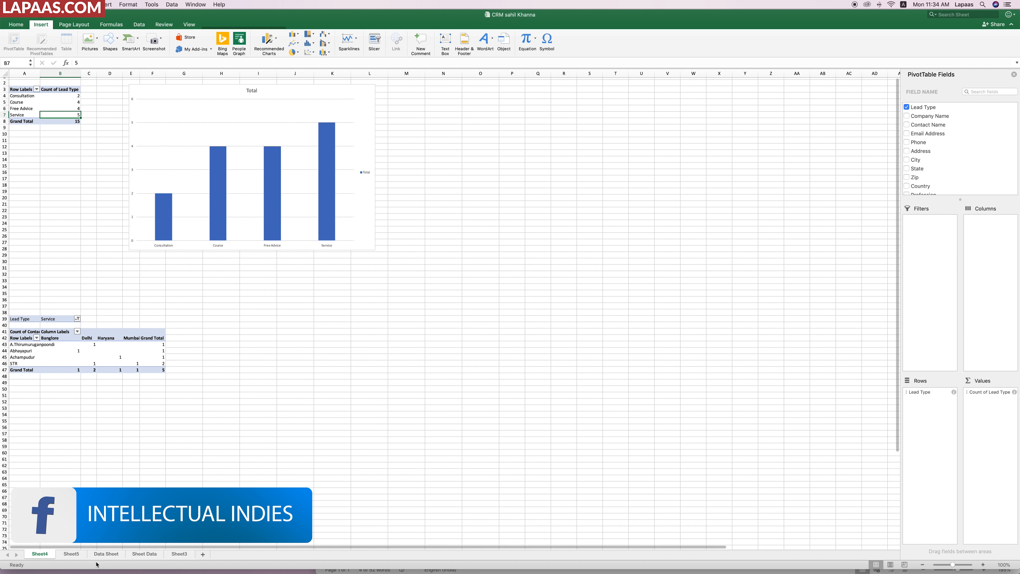
- Create a PivotTable from Data Sheet range A2:V17 and place it on Sheet4 at cell A58
click(87, 556)
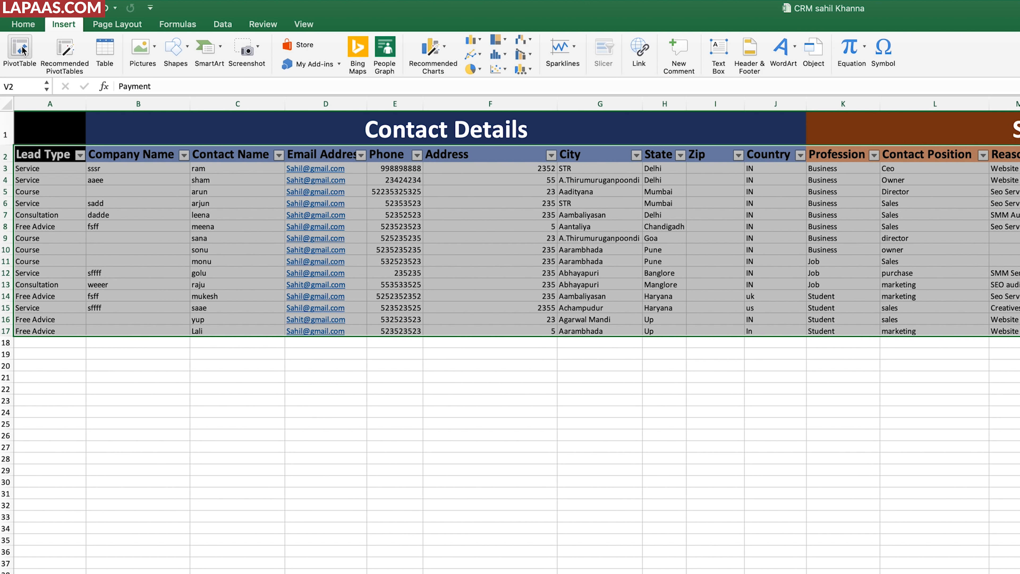
click(20, 49)
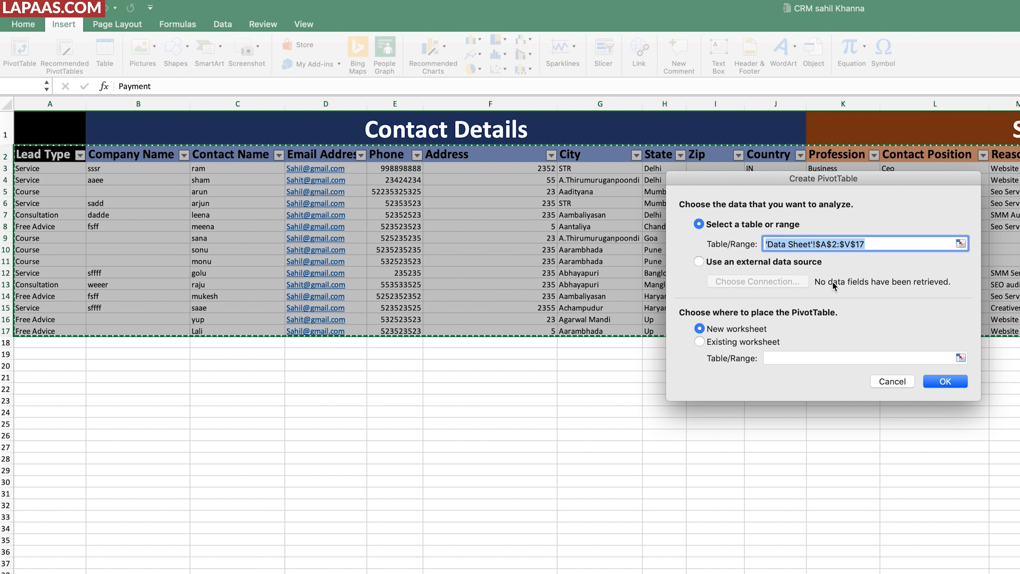
click(730, 341)
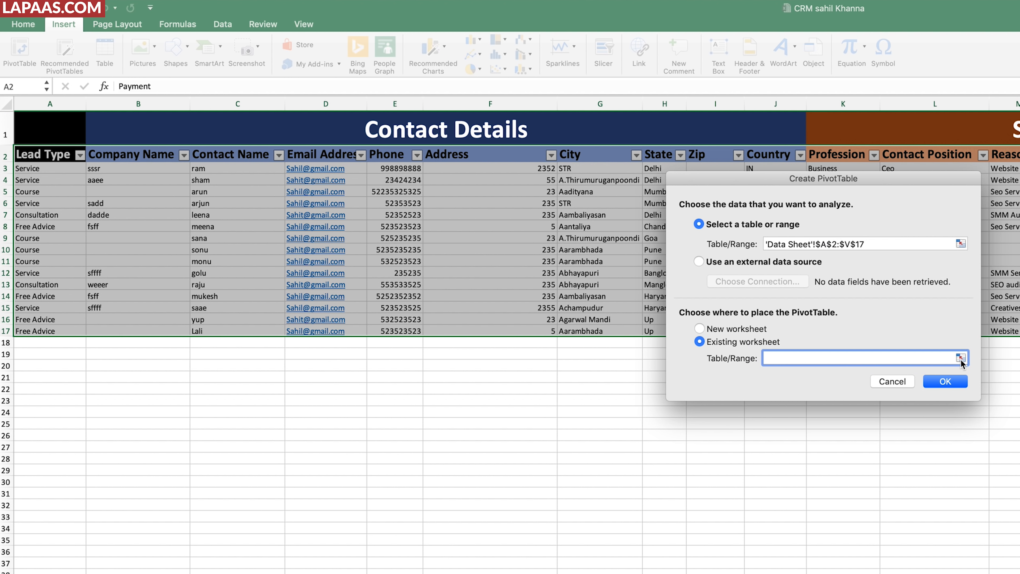
click(961, 359)
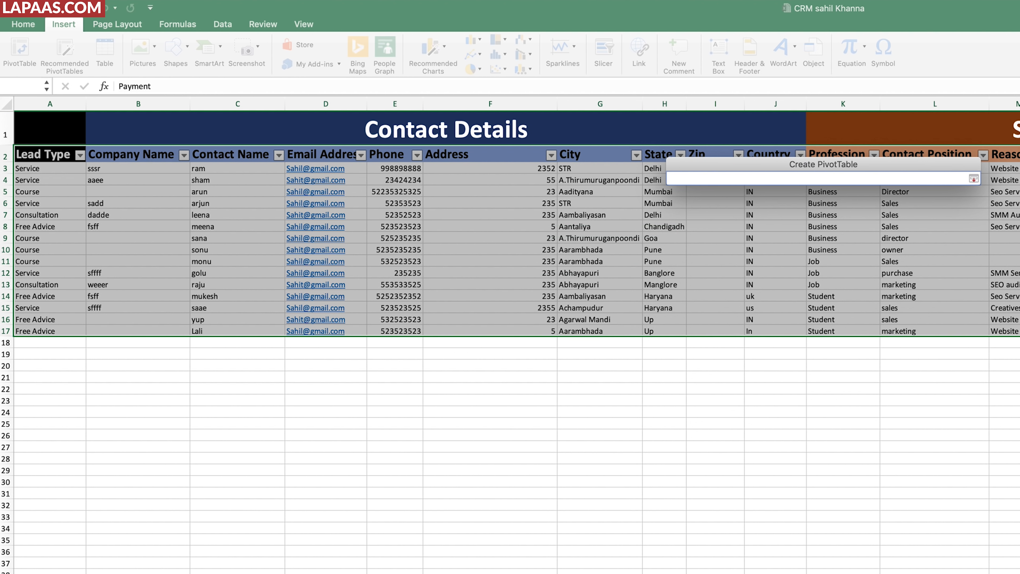
key(ctrl+Page_Up)
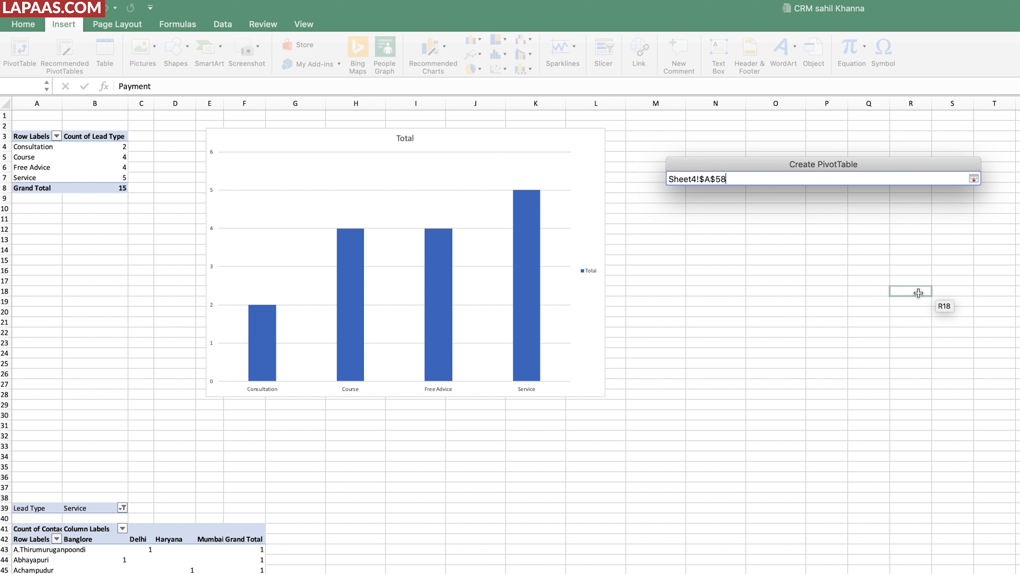
key(Return)
key(Return)
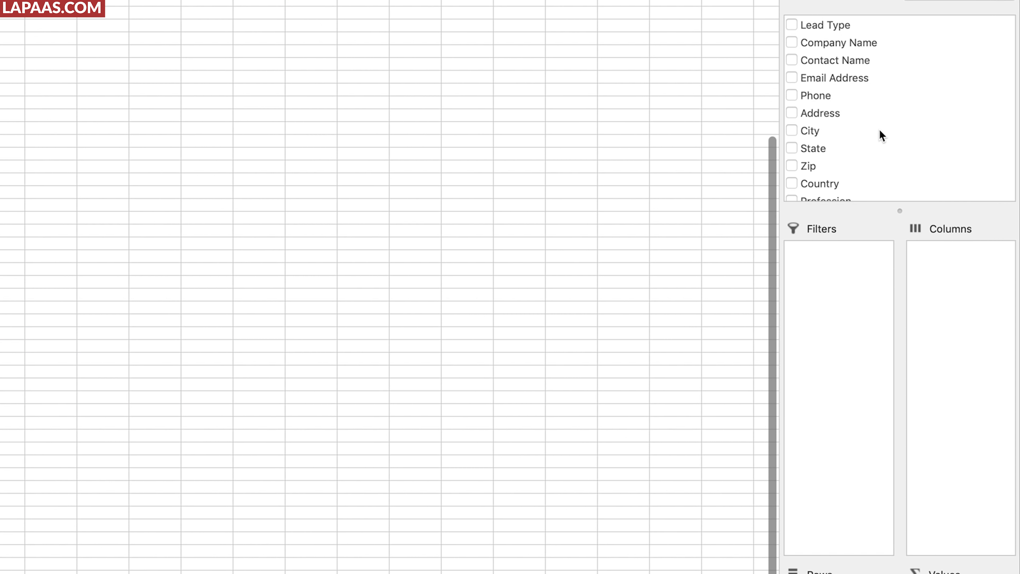
- Lay out the new PivotTable with Payment in rows, Sum of Payment as values and Source of Lead in columns
scroll(881, 136, down, 3)
scroll(880, 133, down, 5)
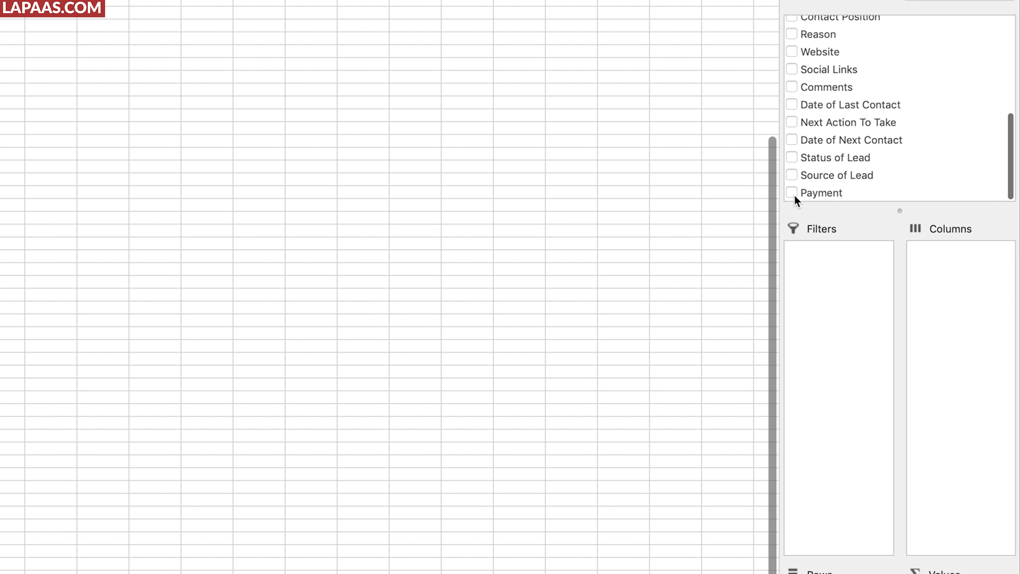
click(795, 193)
drag(813, 197, 832, 190)
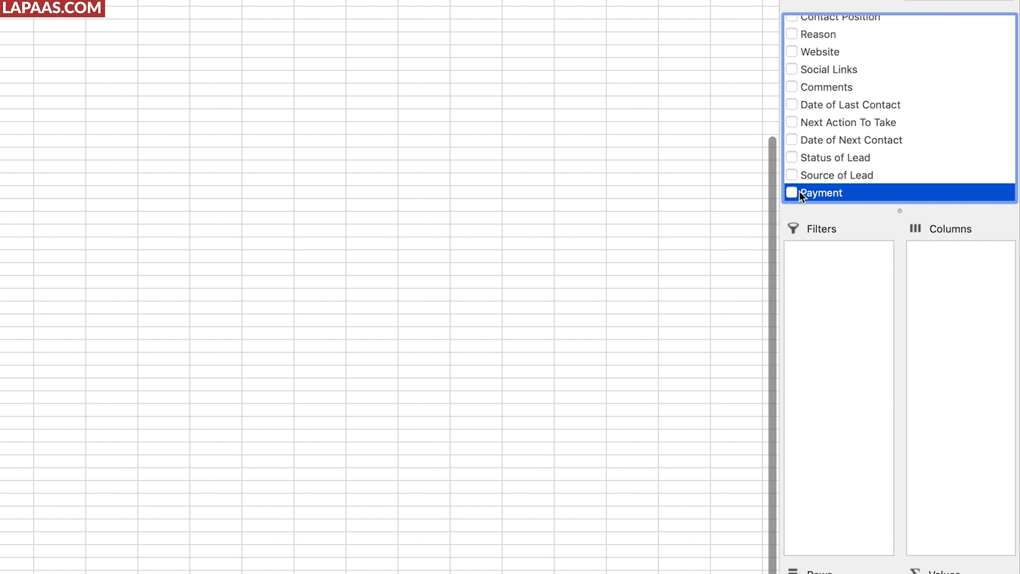
drag(813, 197, 982, 288)
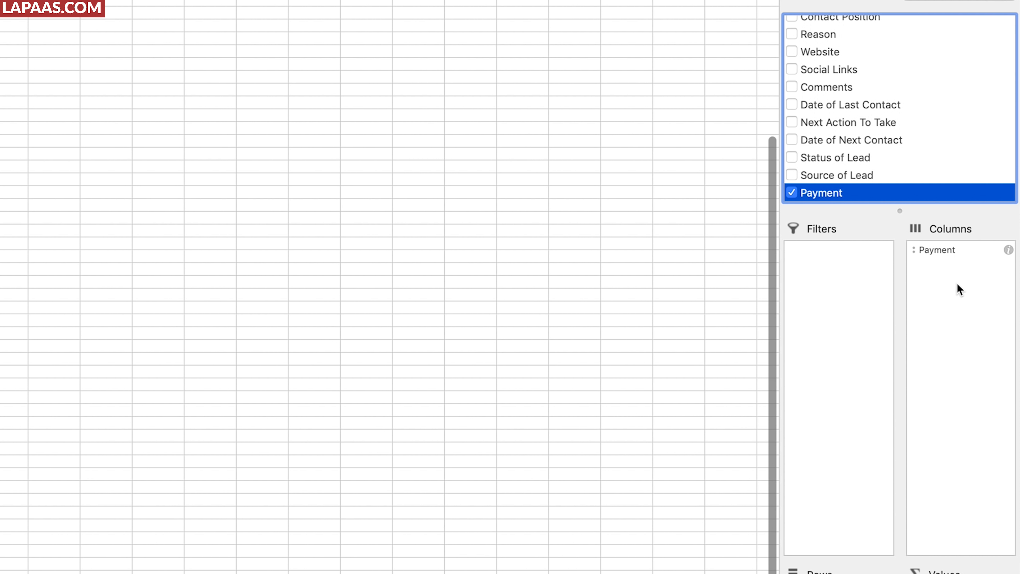
drag(942, 251, 832, 571)
scroll(837, 350, down, 5)
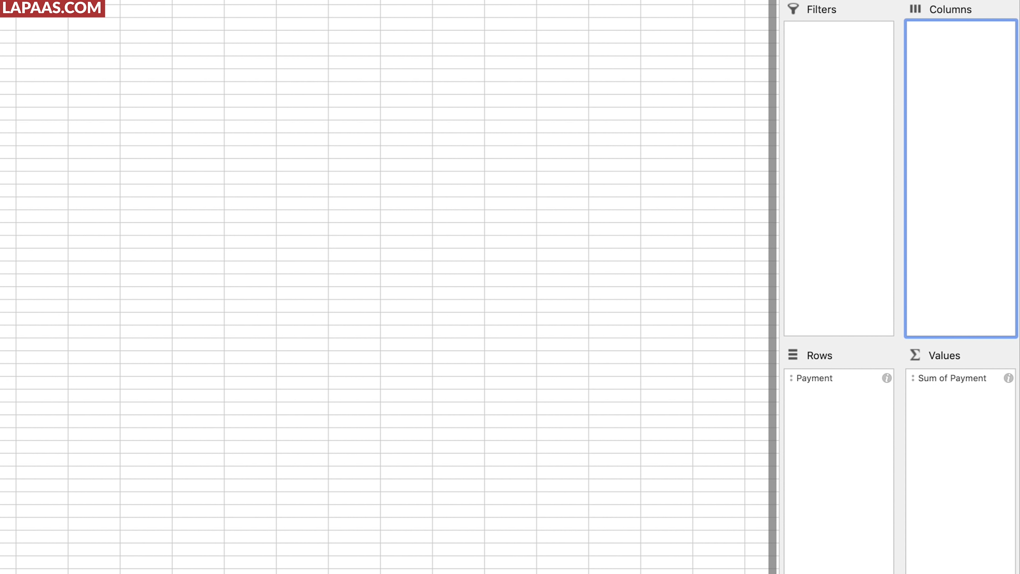
drag(964, 1, 980, 109)
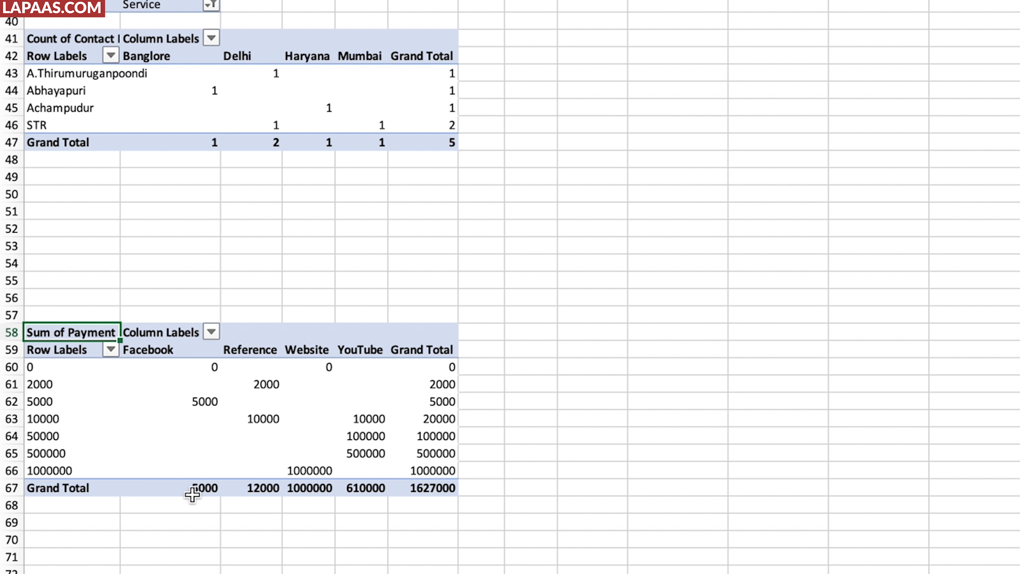
- Examine the payment amounts and totals for Facebook, Reference, Website and YouTube one column at a time
drag(193, 349, 193, 497)
drag(259, 346, 262, 489)
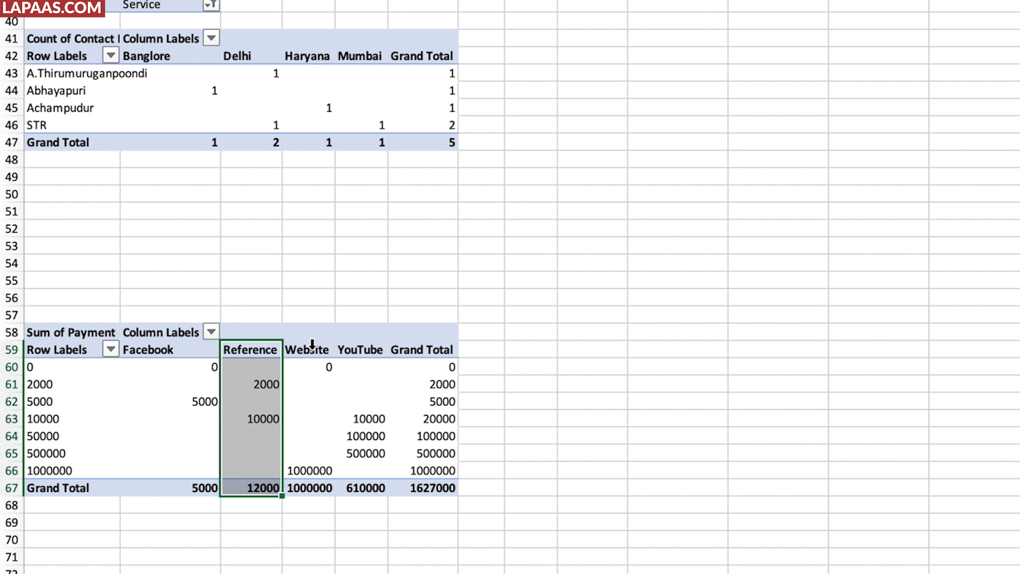
drag(313, 349, 302, 488)
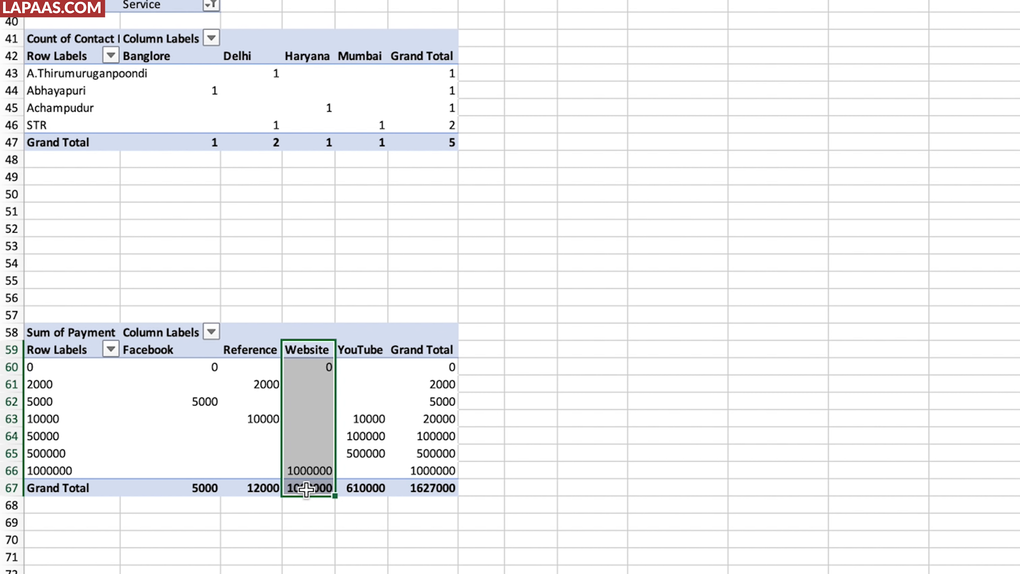
click(371, 350)
drag(371, 350, 362, 488)
click(617, 400)
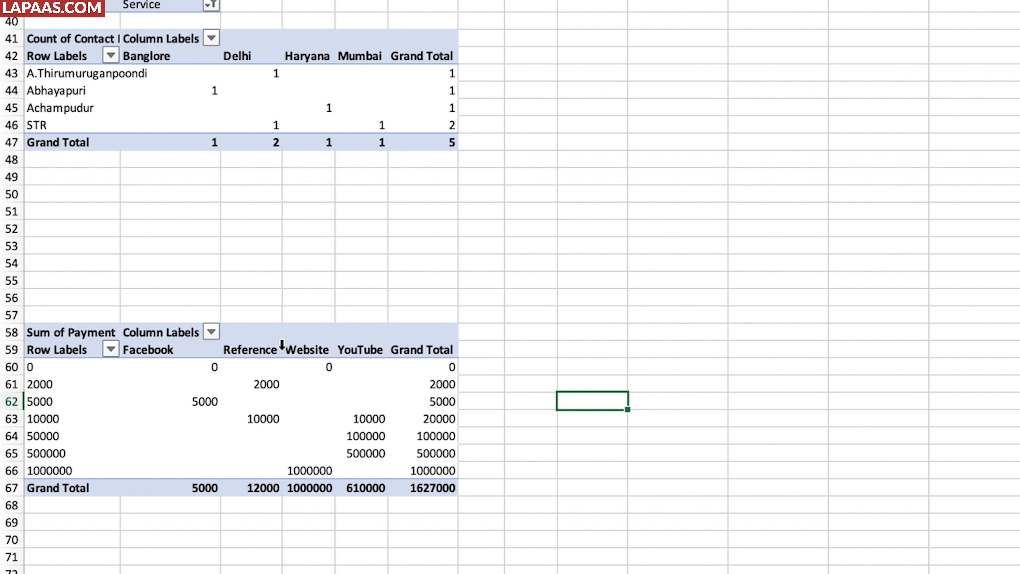
- Compare the combined Website and YouTube payment columns with the Facebook and Reference columns
click(324, 376)
drag(324, 376, 345, 485)
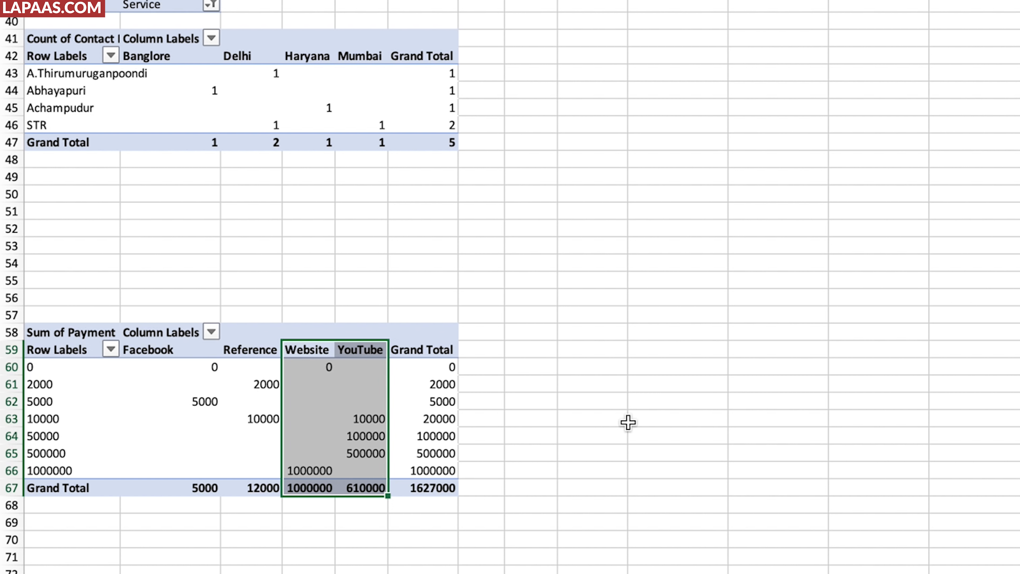
click(593, 402)
drag(317, 347, 359, 489)
mouse_move(359, 488)
mouse_down()
mouse_move(358, 507)
mouse_move(358, 487)
mouse_up()
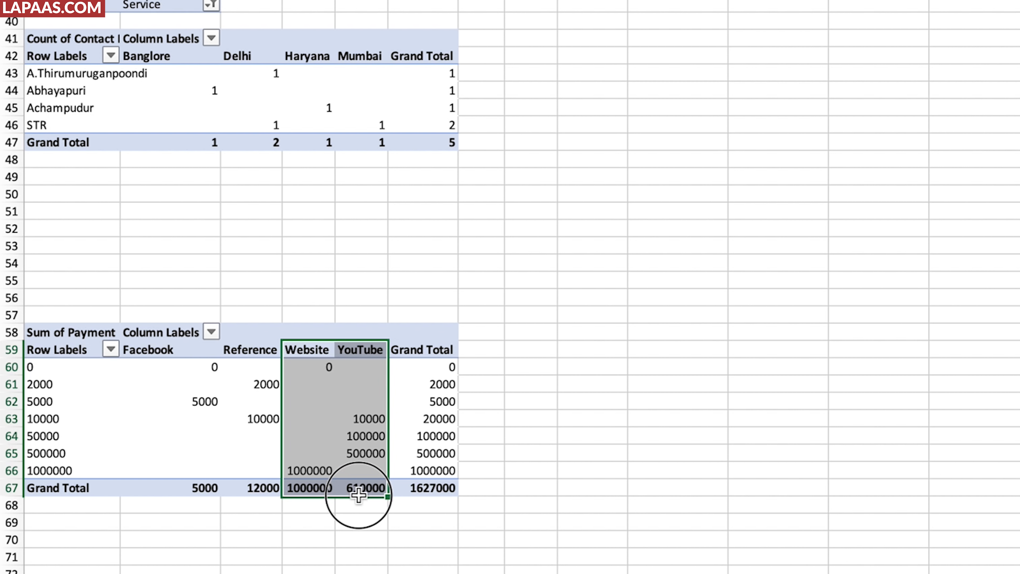
click(686, 383)
drag(146, 349, 235, 487)
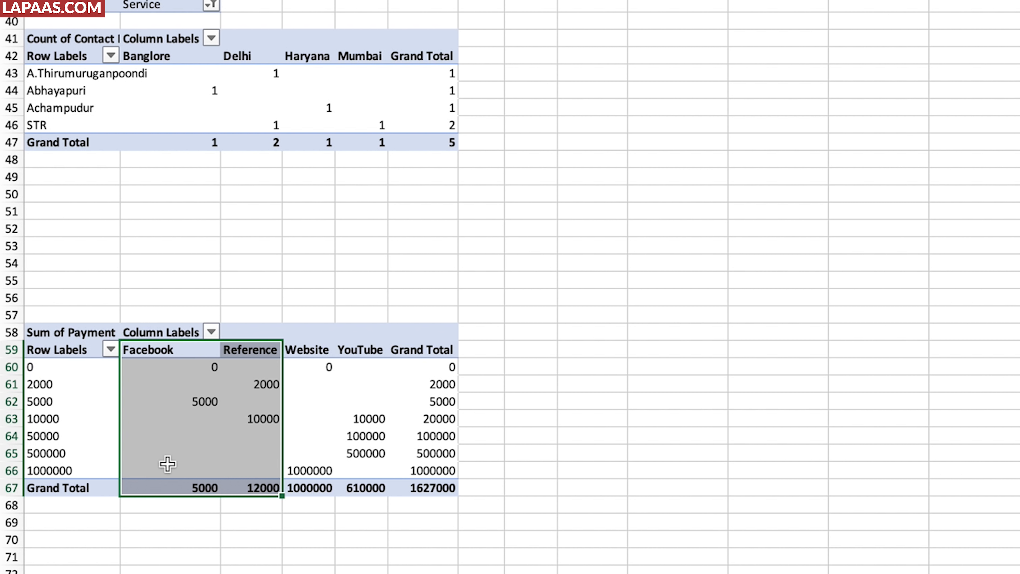
click(306, 349)
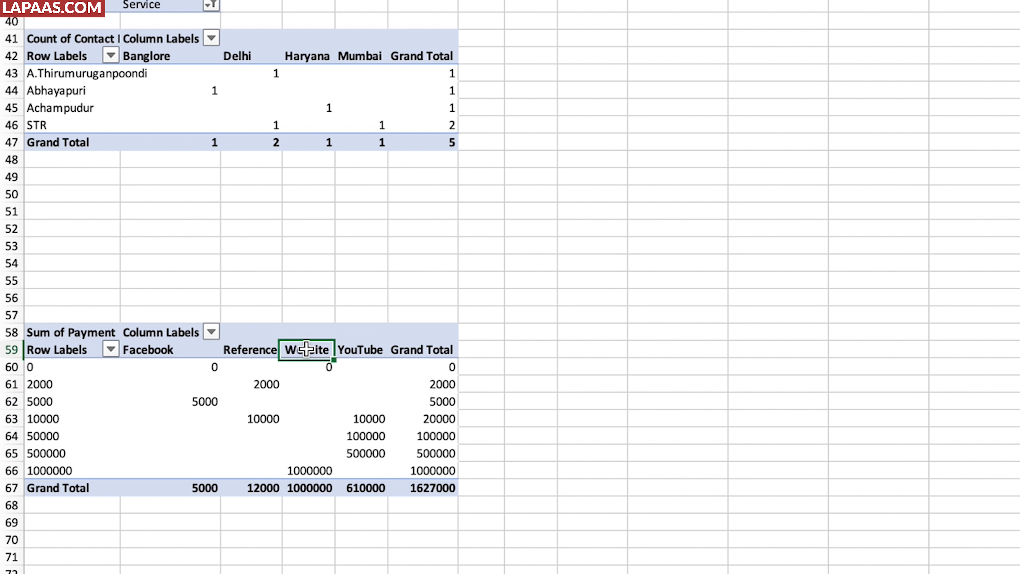
drag(306, 348, 352, 485)
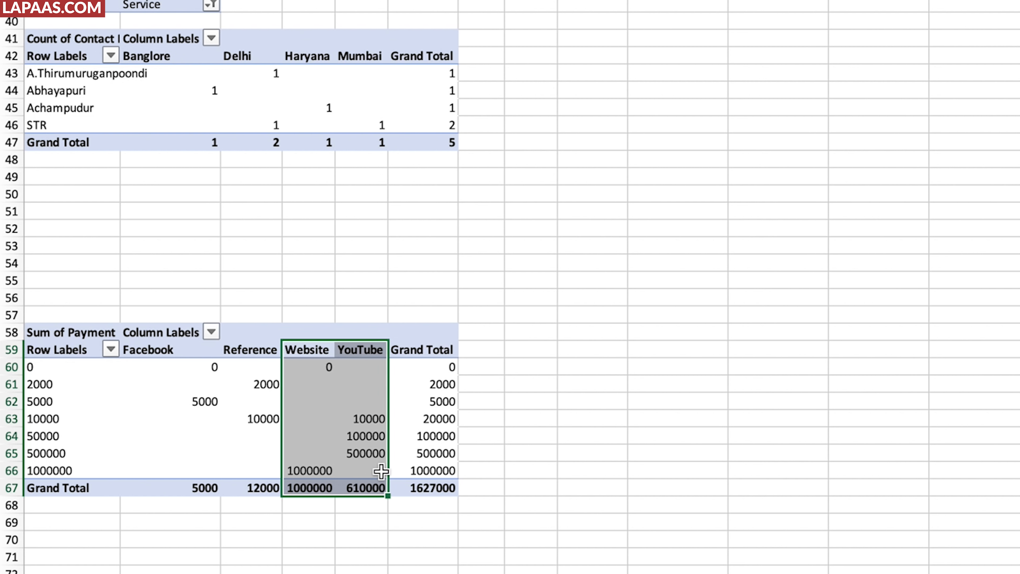
click(622, 353)
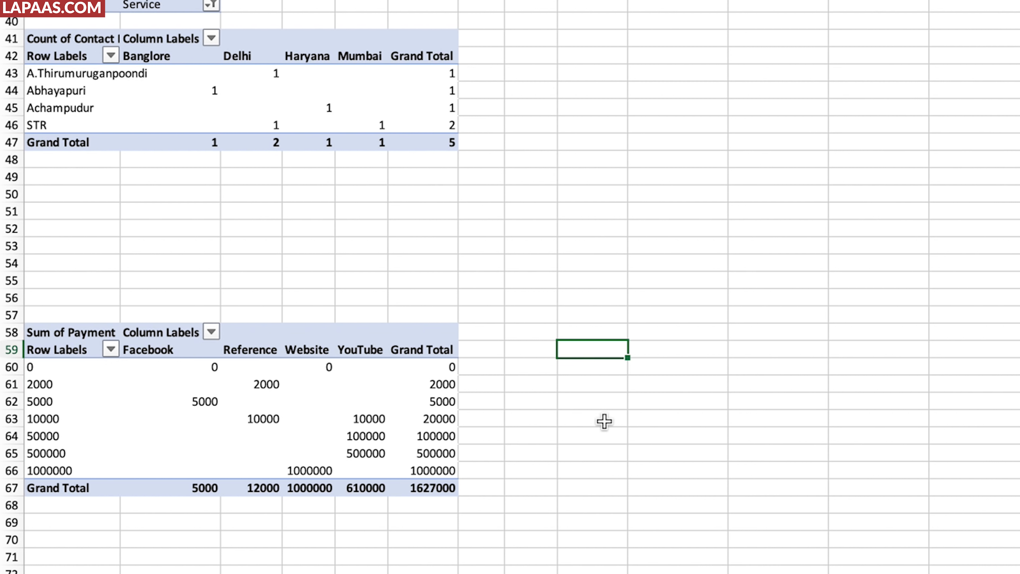
- Rebuild the payment PivotTable with Status of Lead in columns, Source of Lead in rows and counts of both as values
click(395, 418)
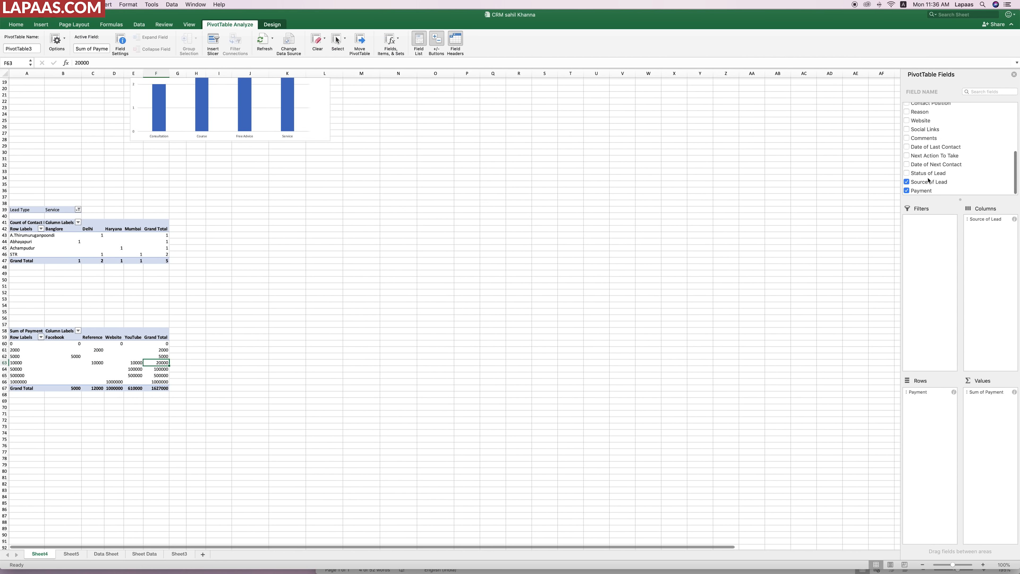
scroll(416, 180, up, 5)
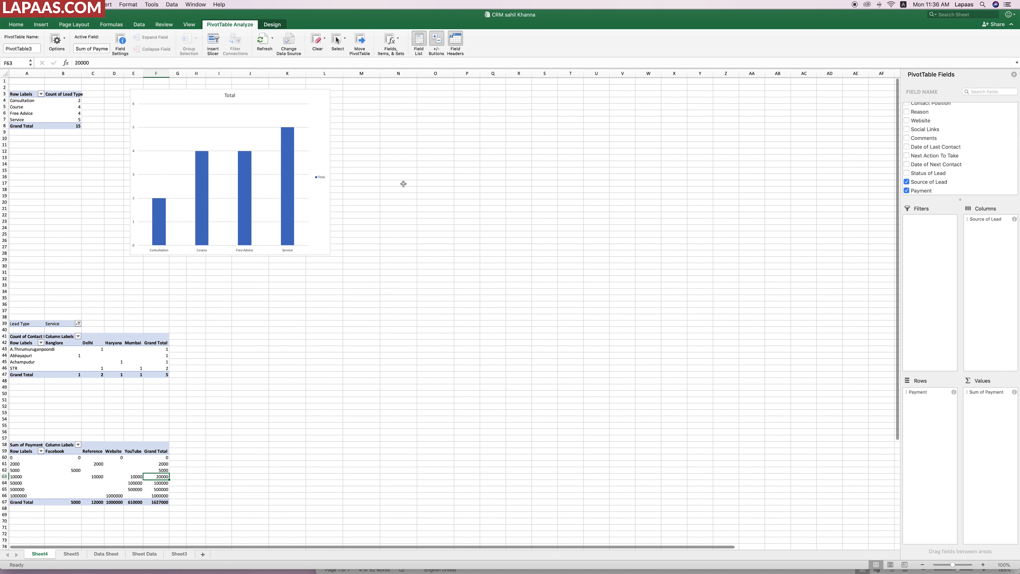
scroll(66, 172, down, 3)
scroll(66, 172, up, 3)
scroll(66, 172, down, 3)
scroll(66, 173, up, 3)
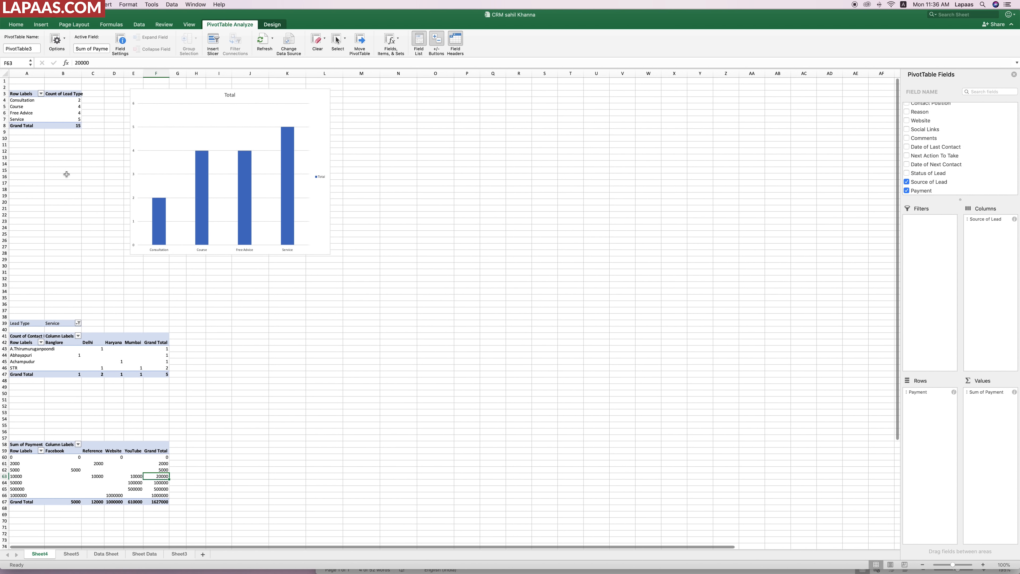
scroll(66, 174, down, 7)
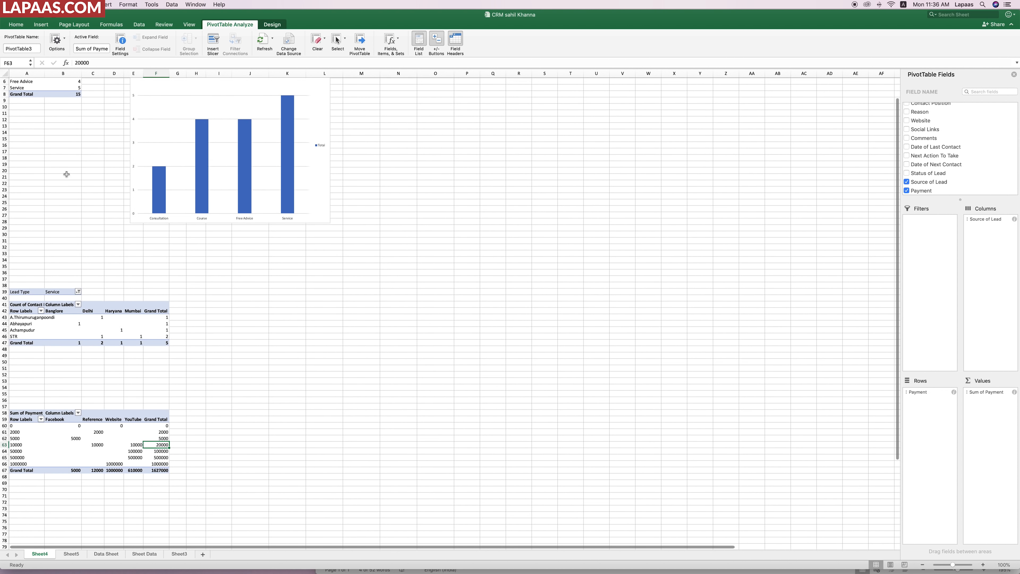
scroll(76, 435, down, 3)
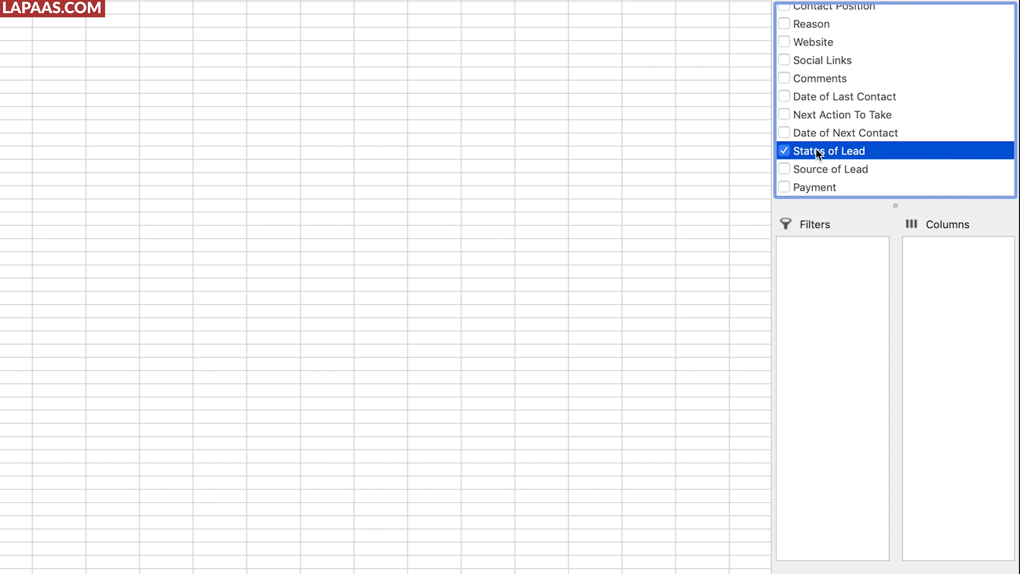
drag(920, 173, 980, 249)
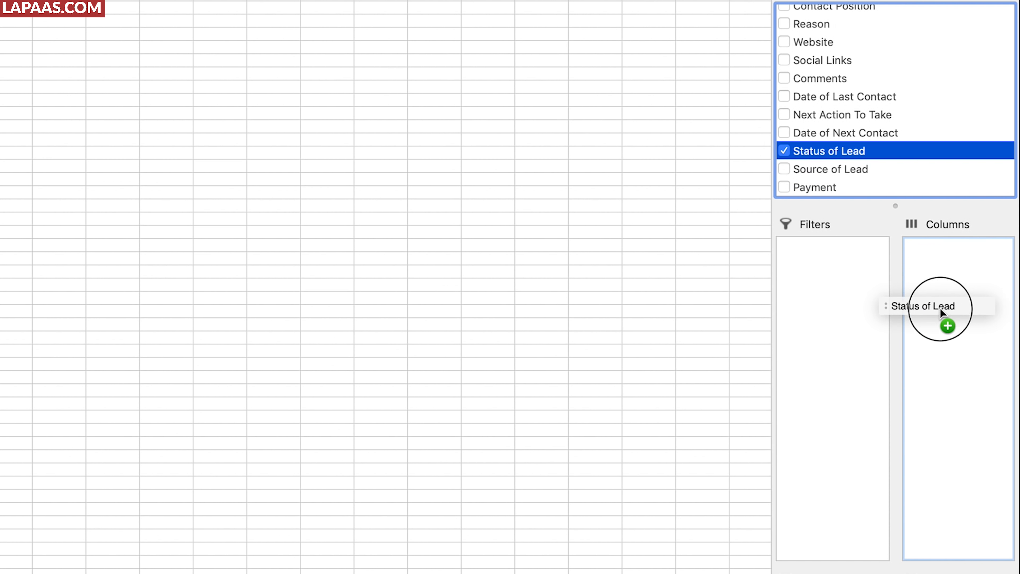
drag(938, 311, 946, 314)
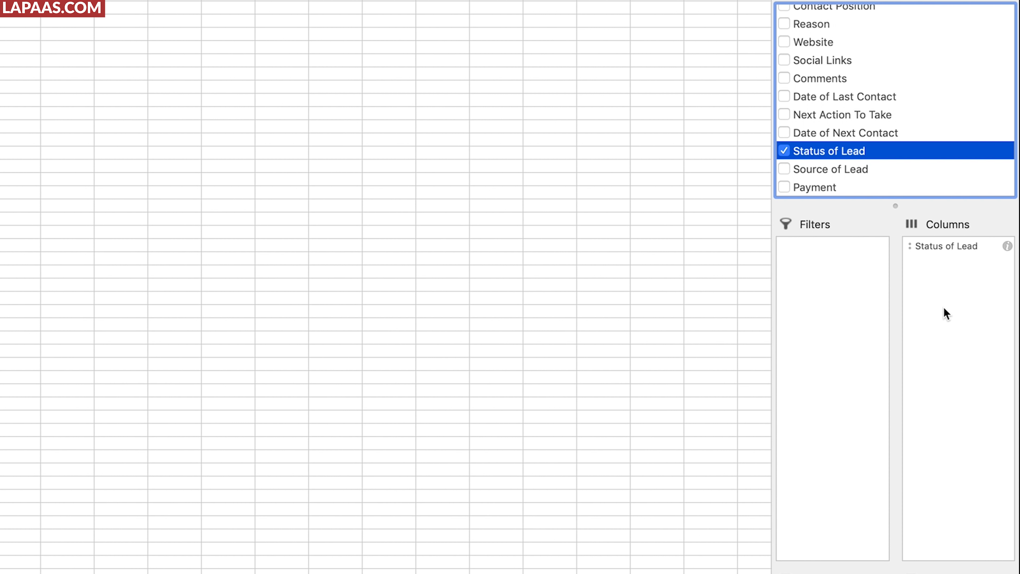
click(785, 168)
drag(792, 168, 814, 571)
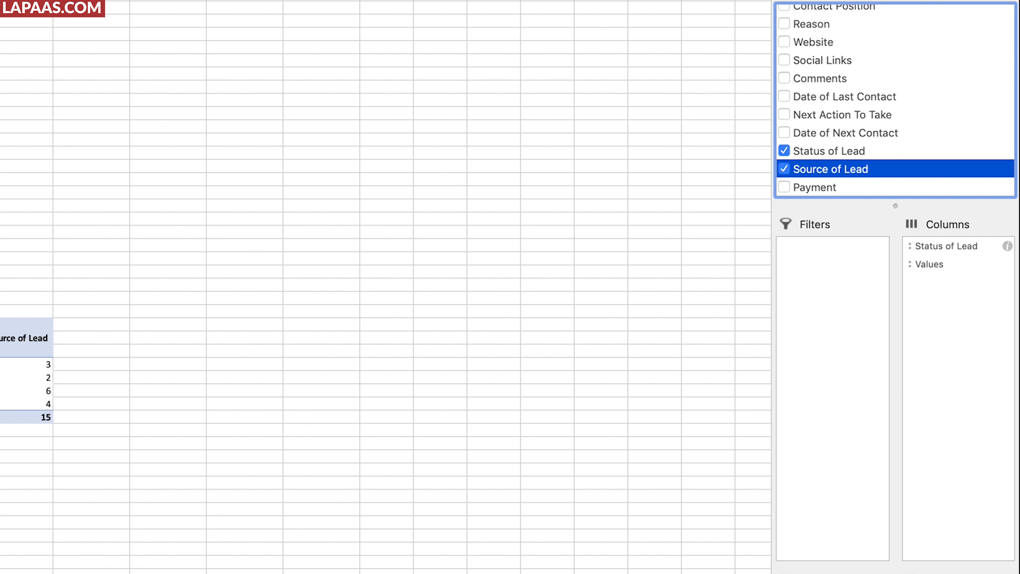
- Filter the PivotTable's Status of Lead columns to Cold only and close the filter
click(173, 106)
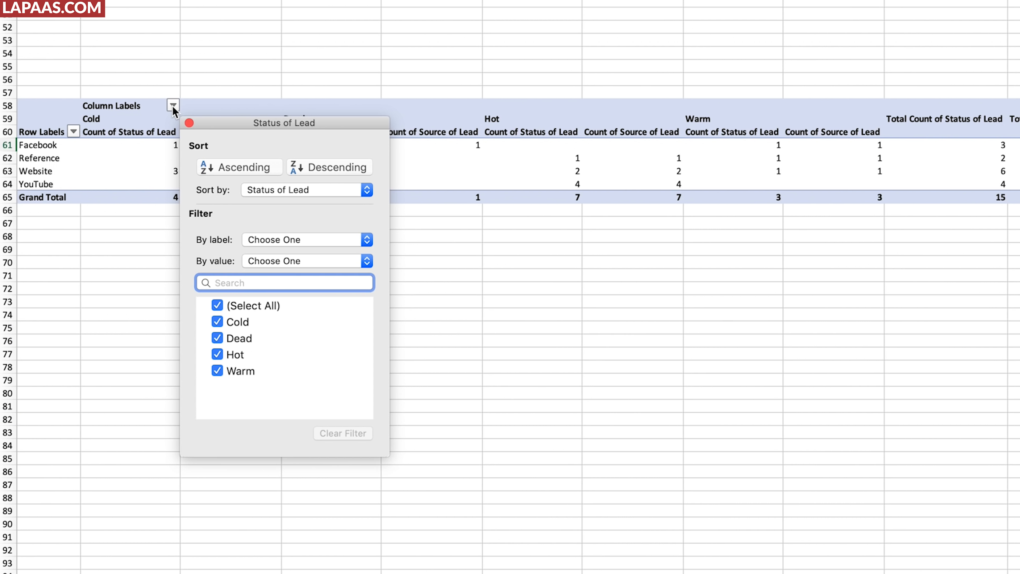
click(217, 322)
click(217, 338)
click(217, 354)
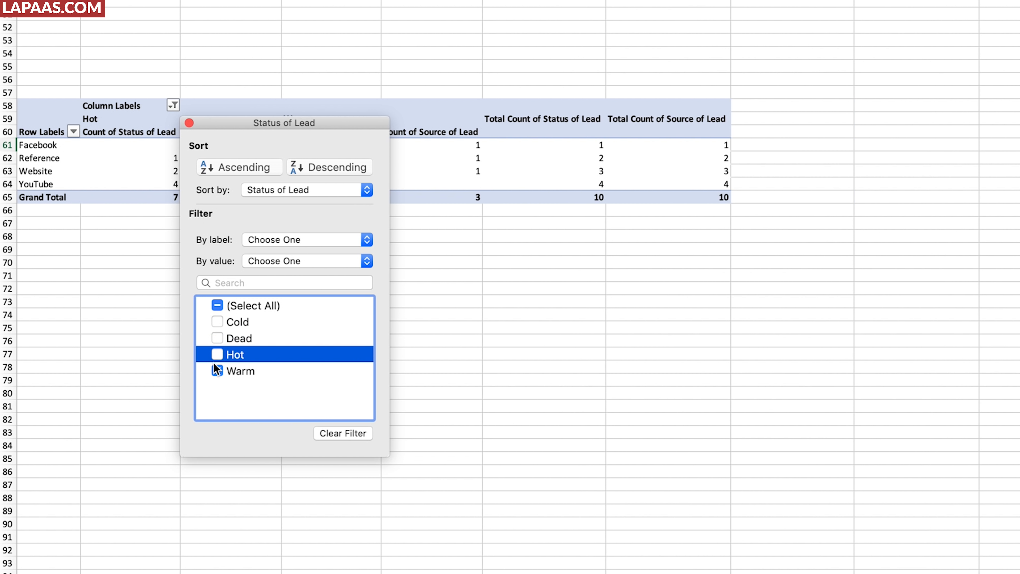
click(215, 366)
click(217, 321)
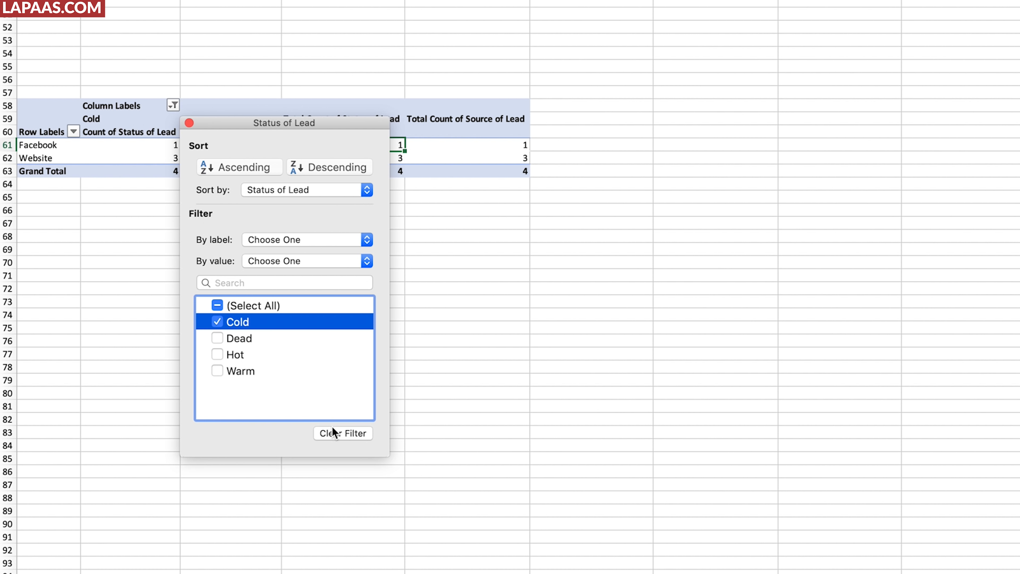
click(462, 336)
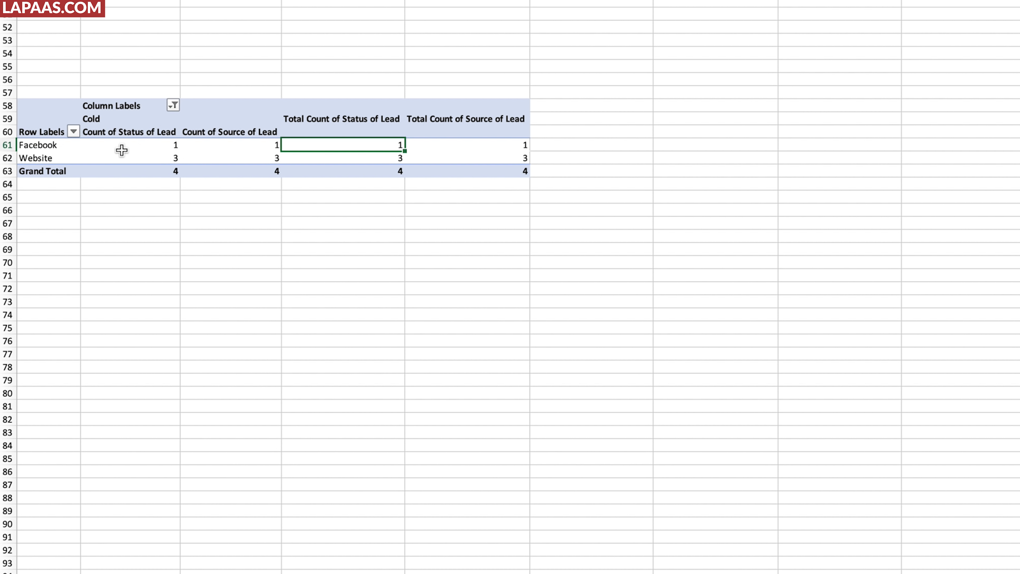
- Check the Cold lead counts for the Facebook and Website sources
click(157, 147)
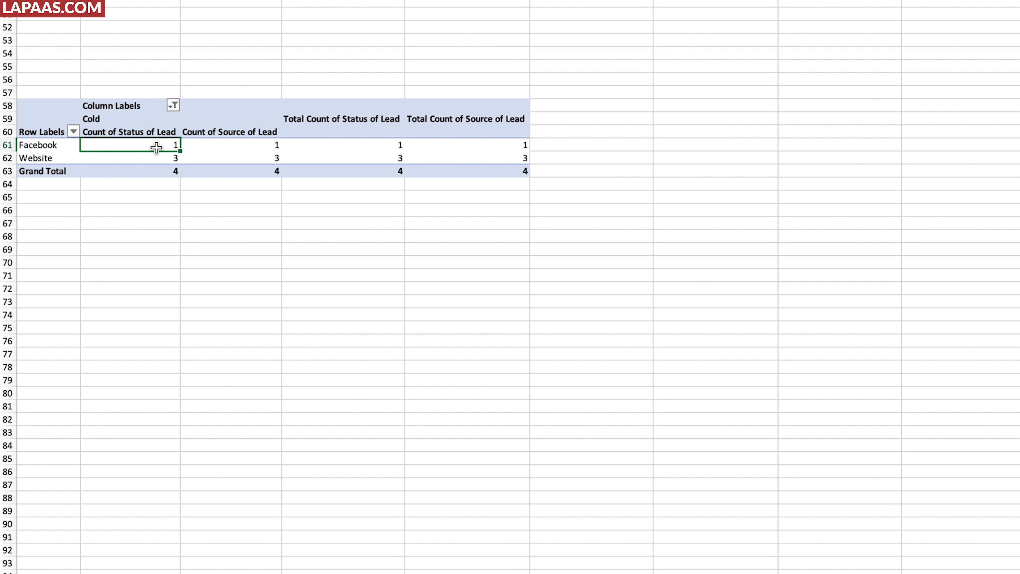
click(157, 161)
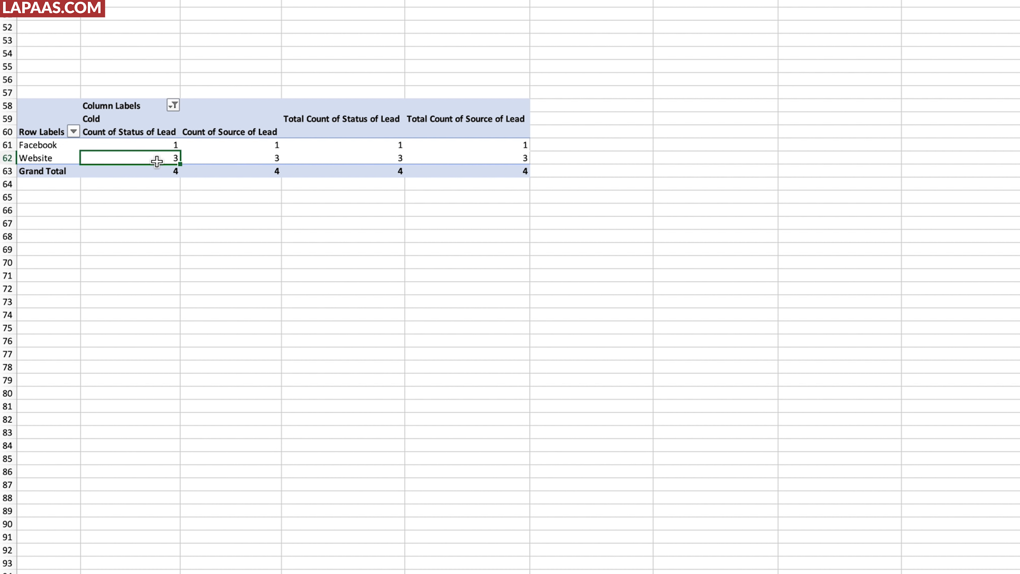
click(252, 145)
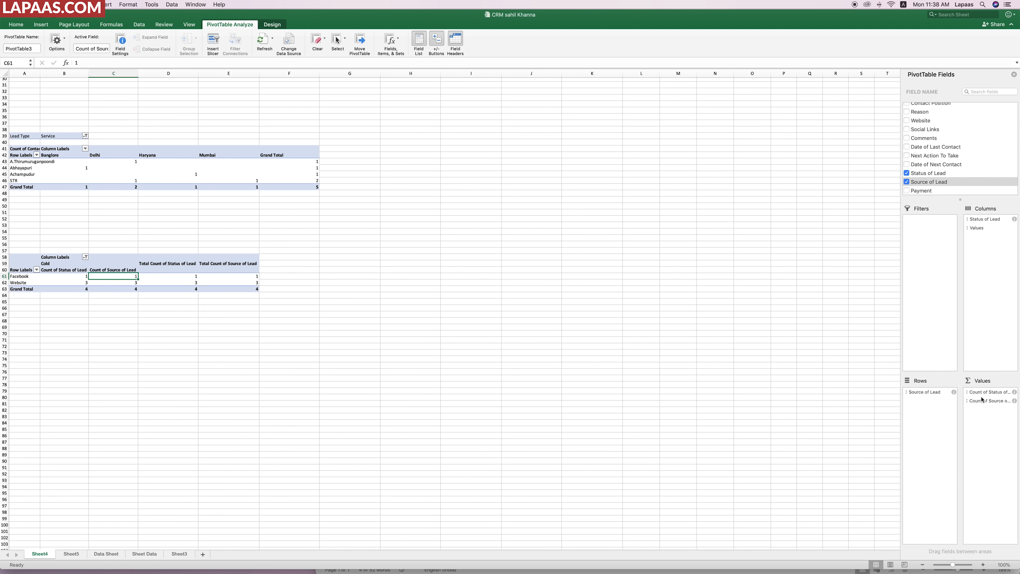
- Replace the Source of Lead and Status of Lead counts in the PivotTable's values with Sum of Payment
drag(979, 403, 964, 152)
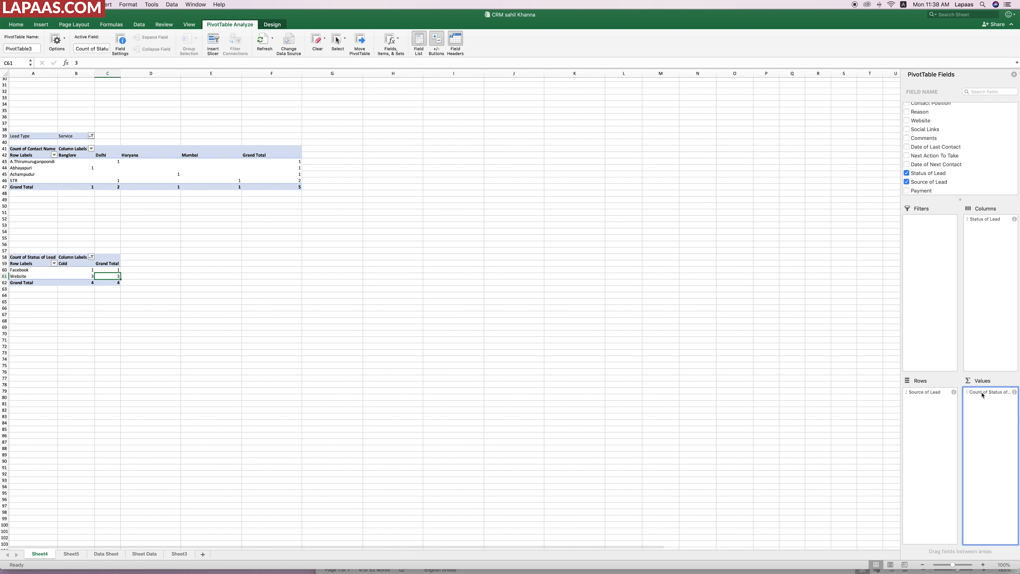
drag(983, 395, 989, 138)
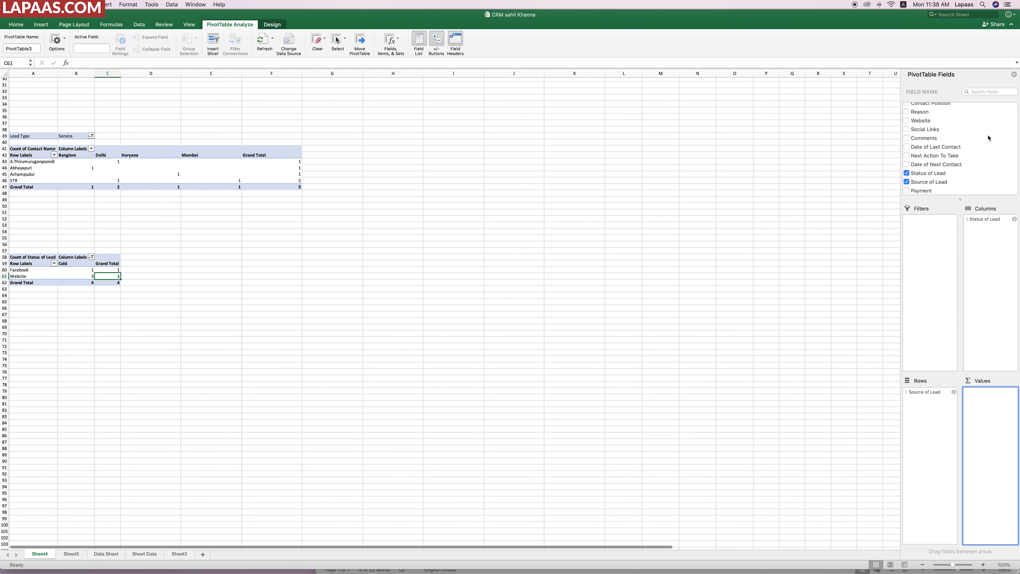
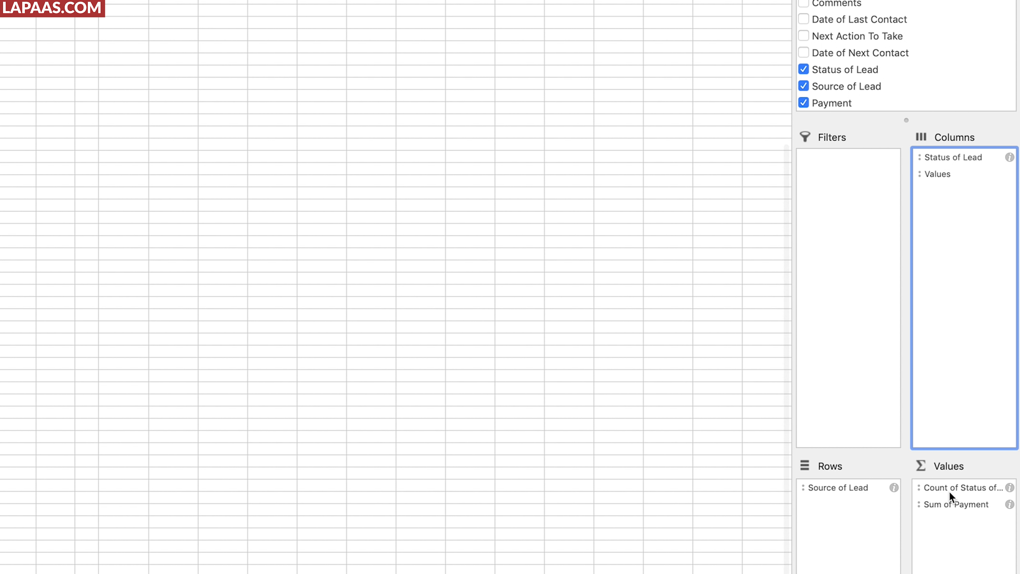
drag(948, 490, 946, 57)
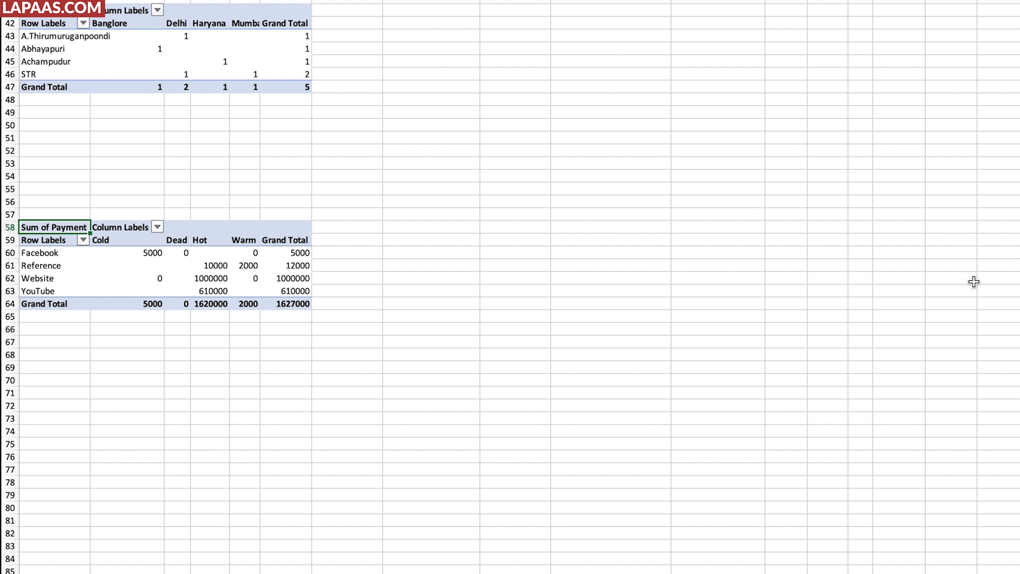
click(196, 266)
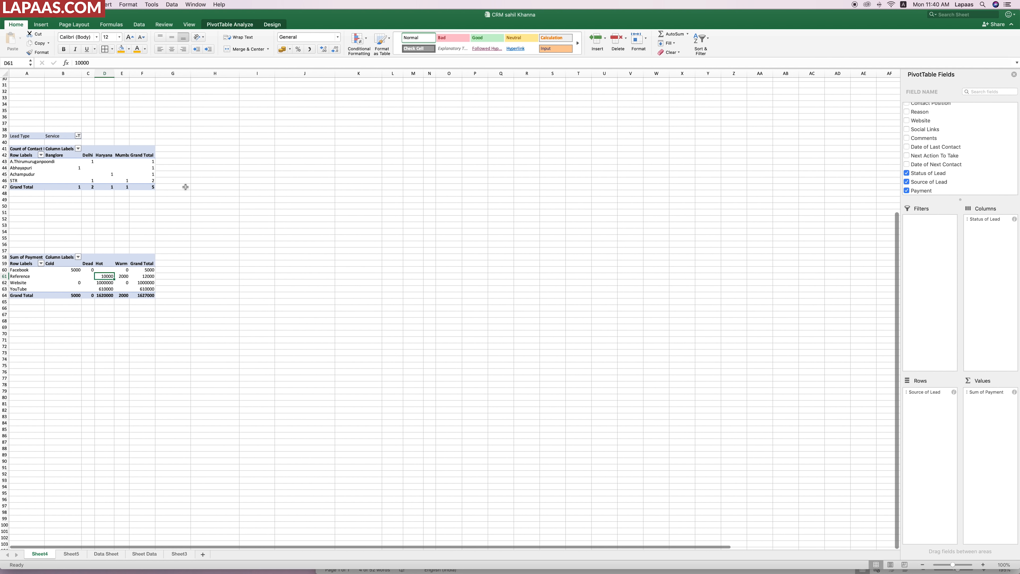
- Add a "Conversion Rate" header in G59, beside the payment PivotTable's Grand Total column
scroll(187, 187, up, 10)
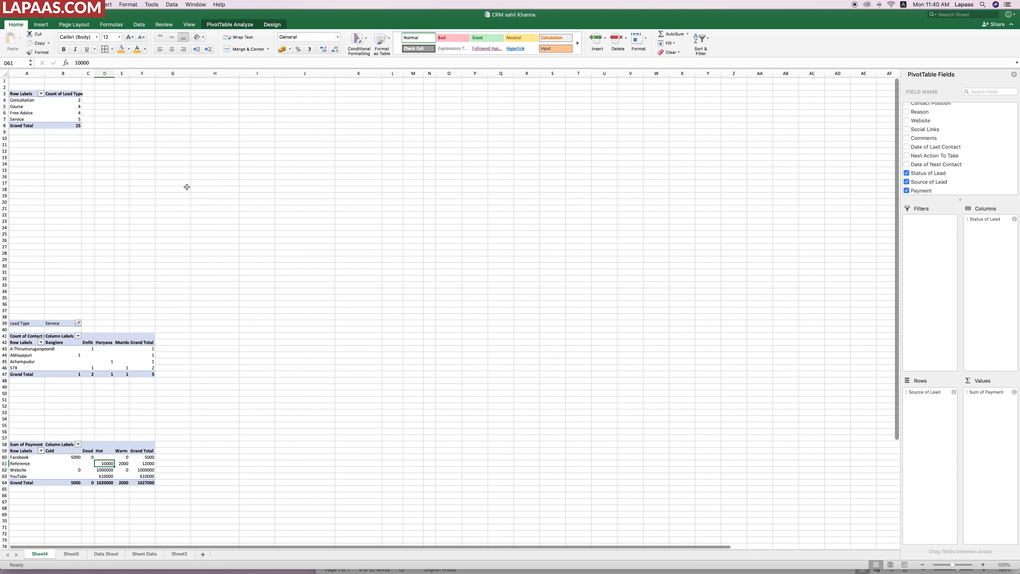
scroll(117, 312, down, 15)
scroll(118, 311, up, 12)
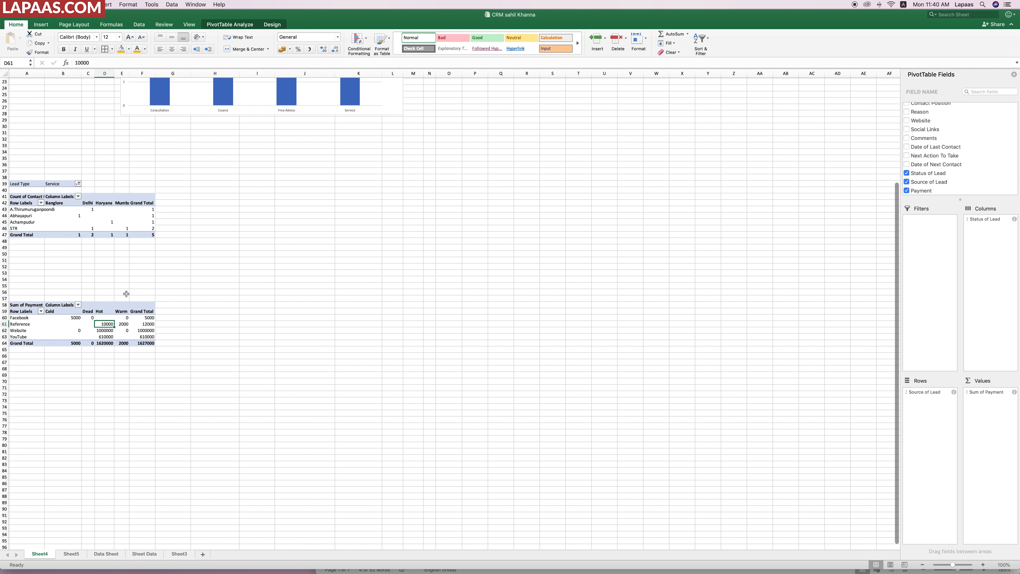
click(177, 310)
text(Conv)
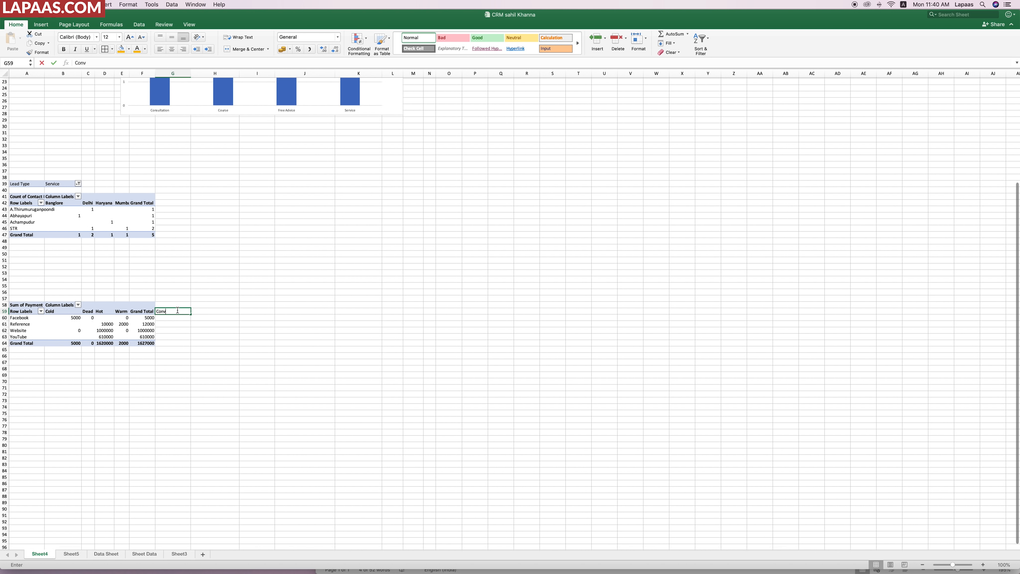
text(ersion Rate)
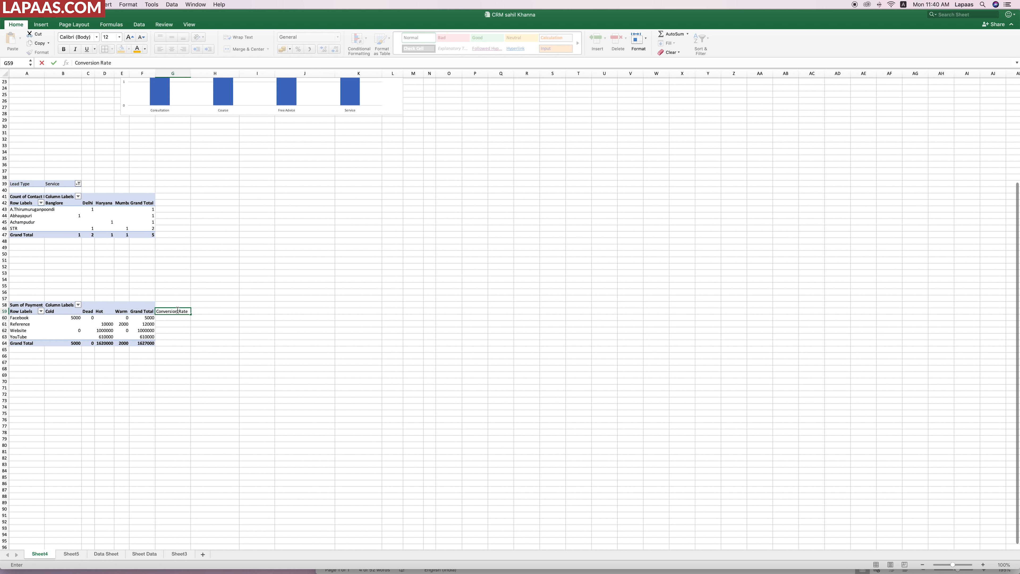
key(Return)
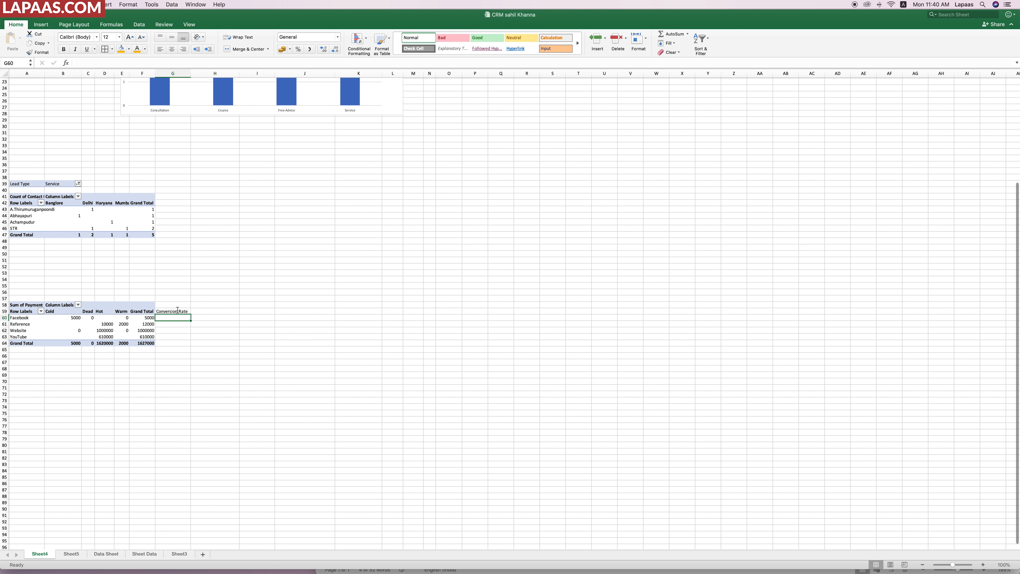
- Try to add the Lead Type field to the payment PivotTable's values, cancelling the replacement of existing data
scroll(183, 326, up, 4)
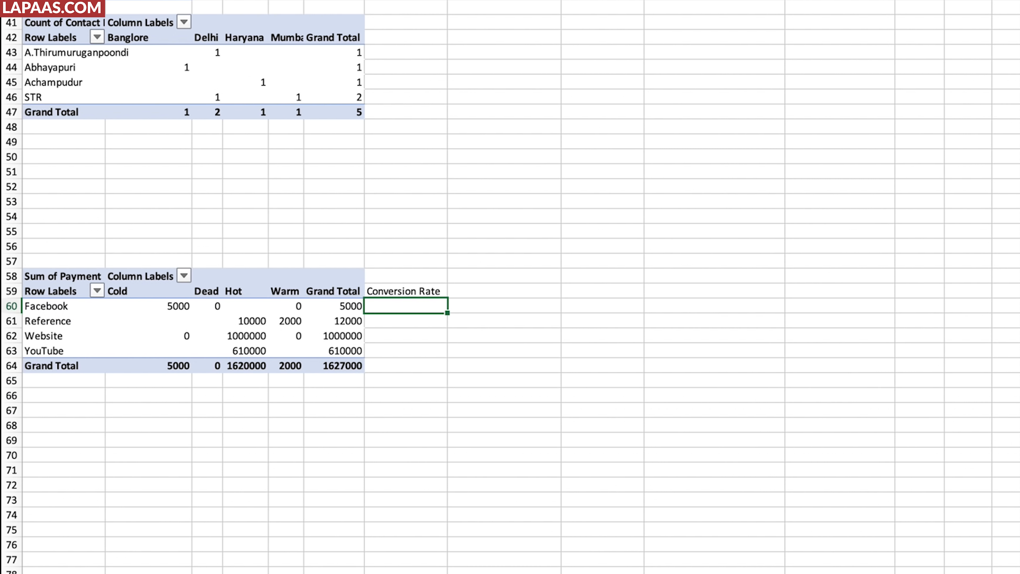
click(286, 291)
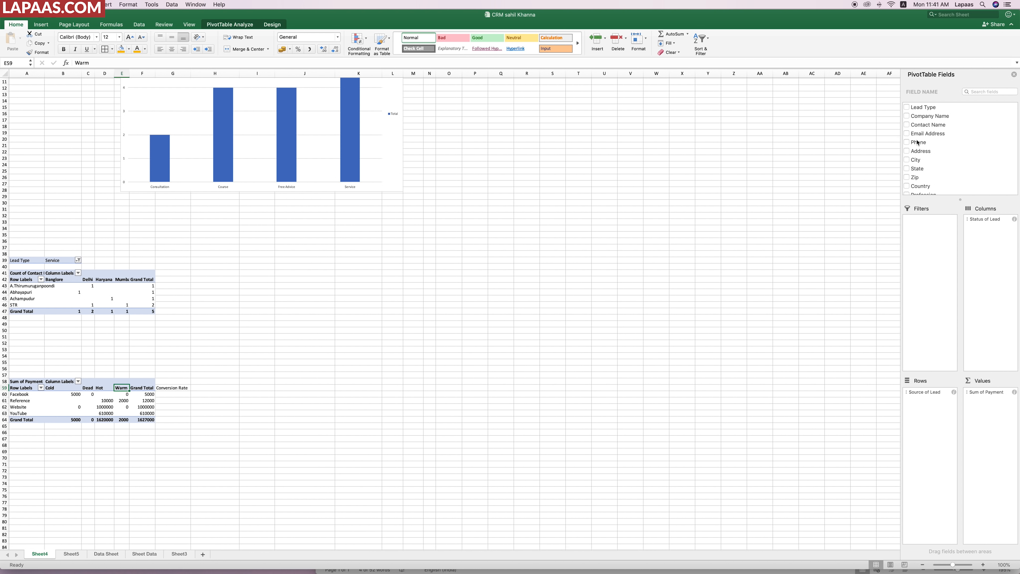
drag(925, 108, 1011, 439)
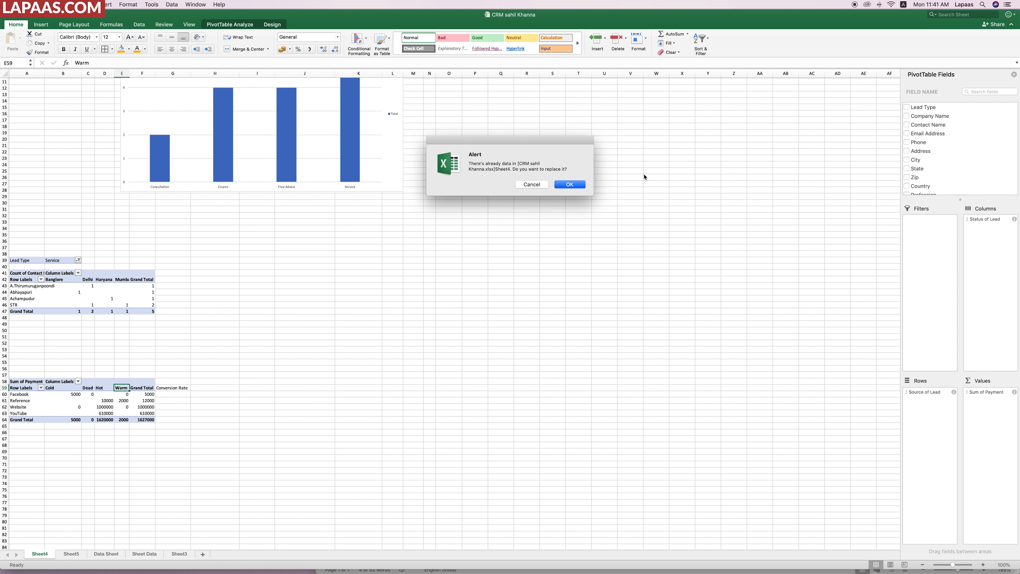
click(522, 183)
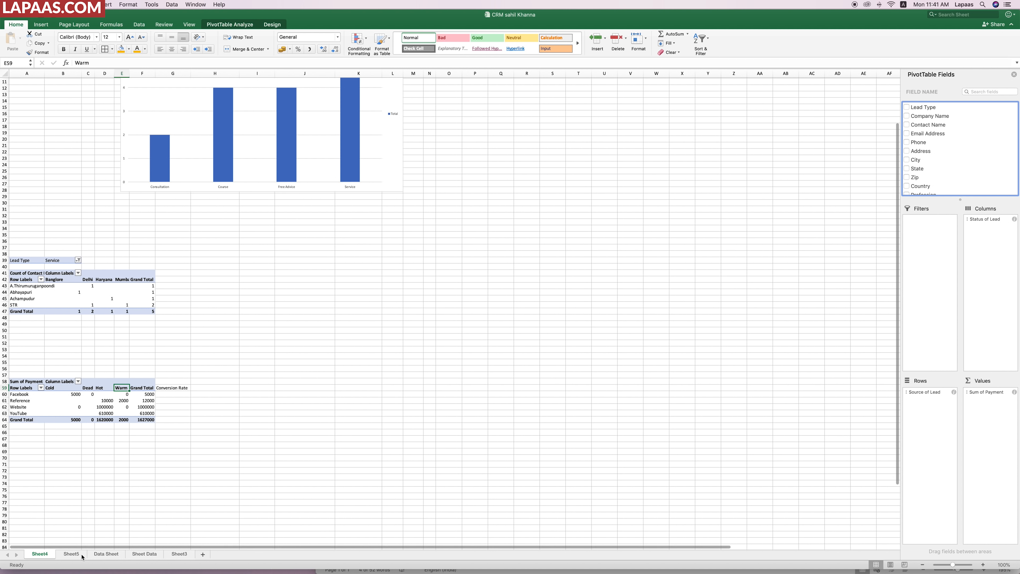
- Include Consultation, Course and Free Advice alongside Service in the contact-count PivotTable's Lead Type filter and close the filter
scroll(213, 398, up, 5)
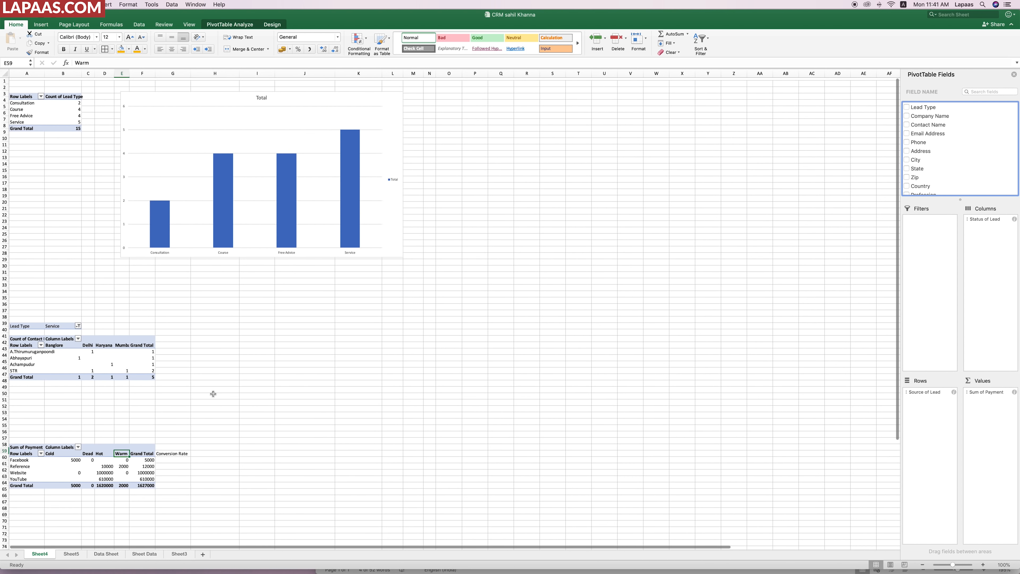
scroll(212, 394, down, 7)
scroll(213, 395, up, 7)
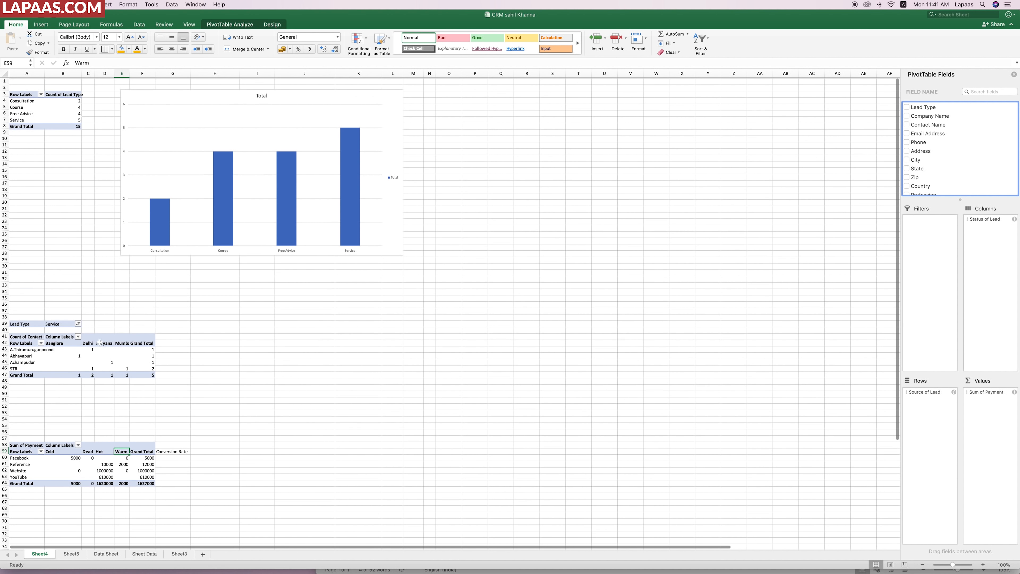
click(79, 323)
click(99, 363)
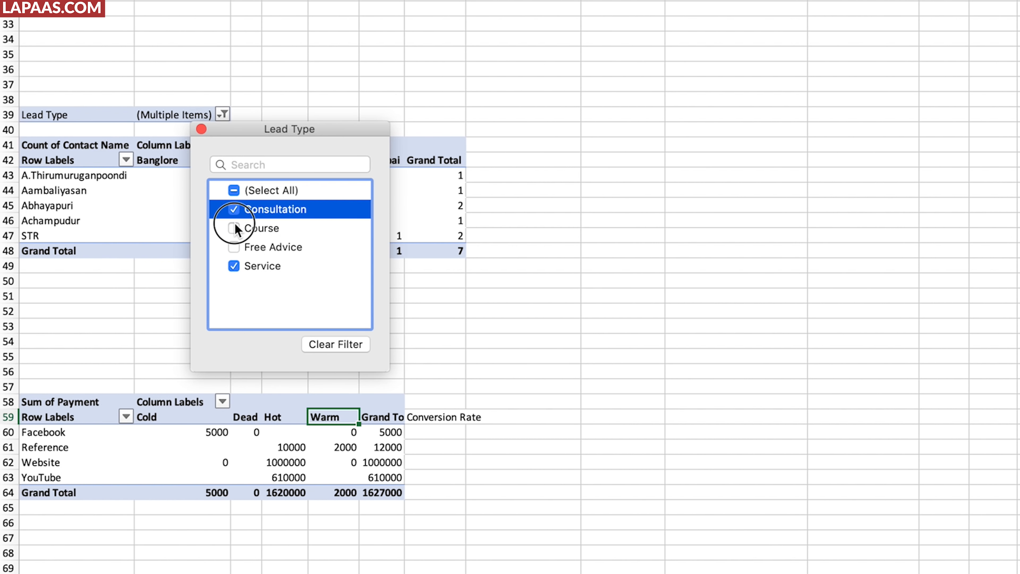
click(234, 228)
click(233, 246)
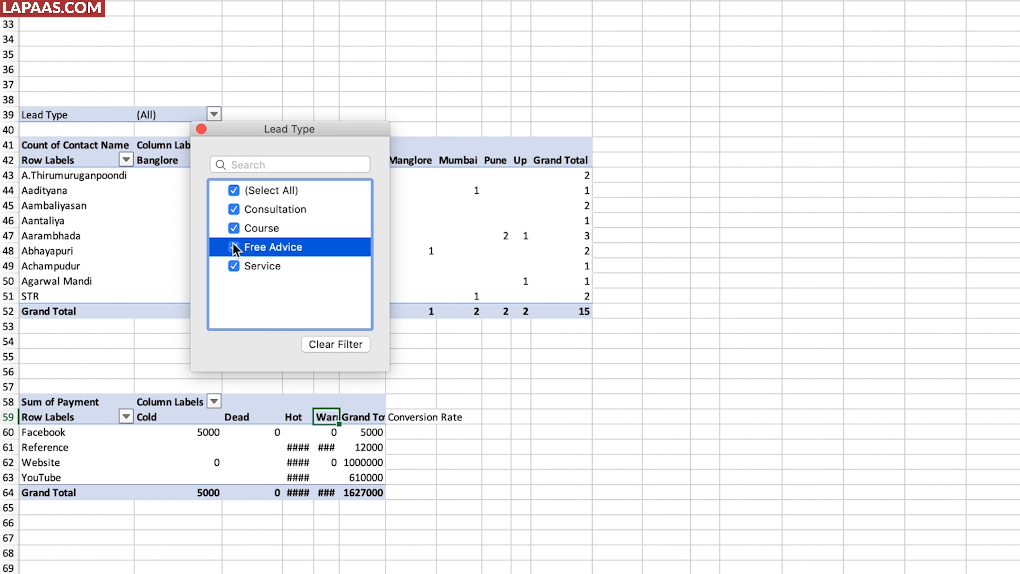
drag(279, 131, 1019, 80)
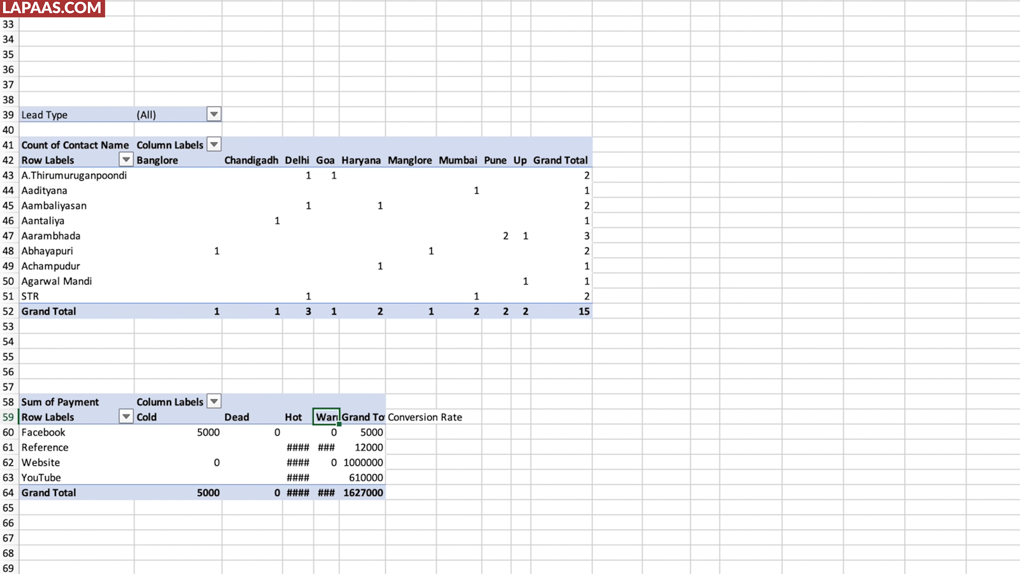
- Remove State from the columns and City from the rows of the contact-count PivotTable
click(563, 152)
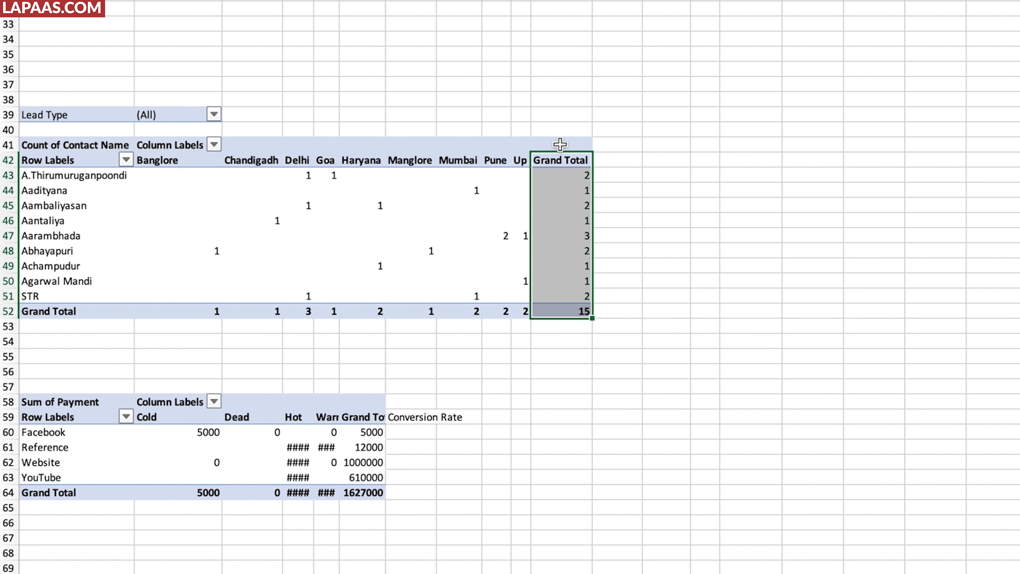
click(535, 140)
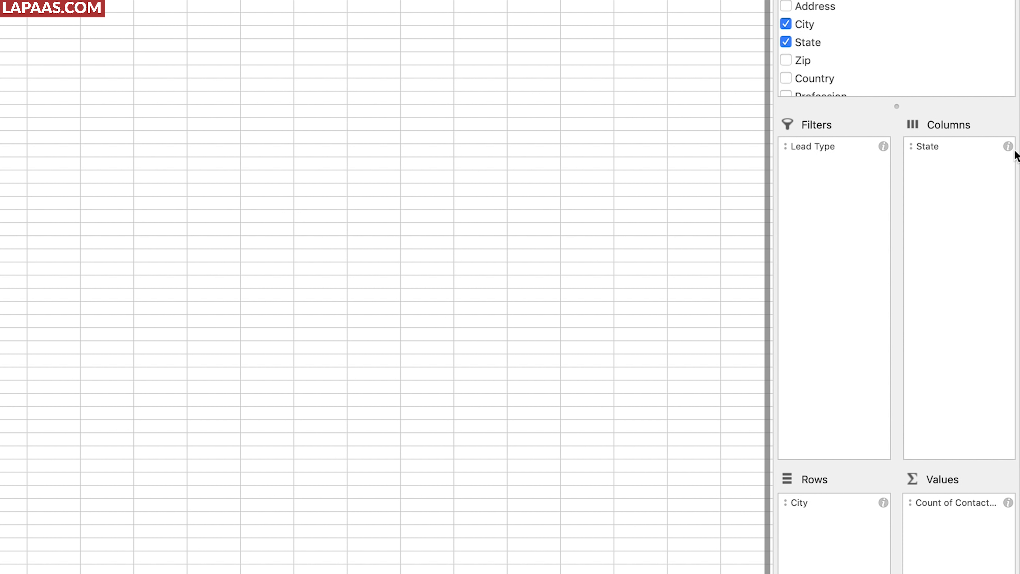
drag(935, 150, 932, 43)
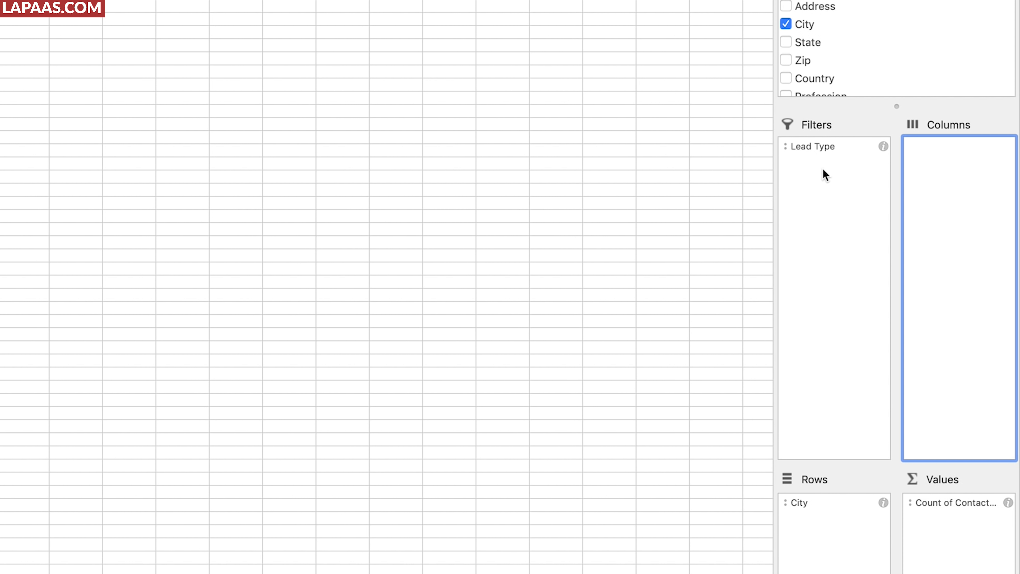
drag(818, 510, 941, 34)
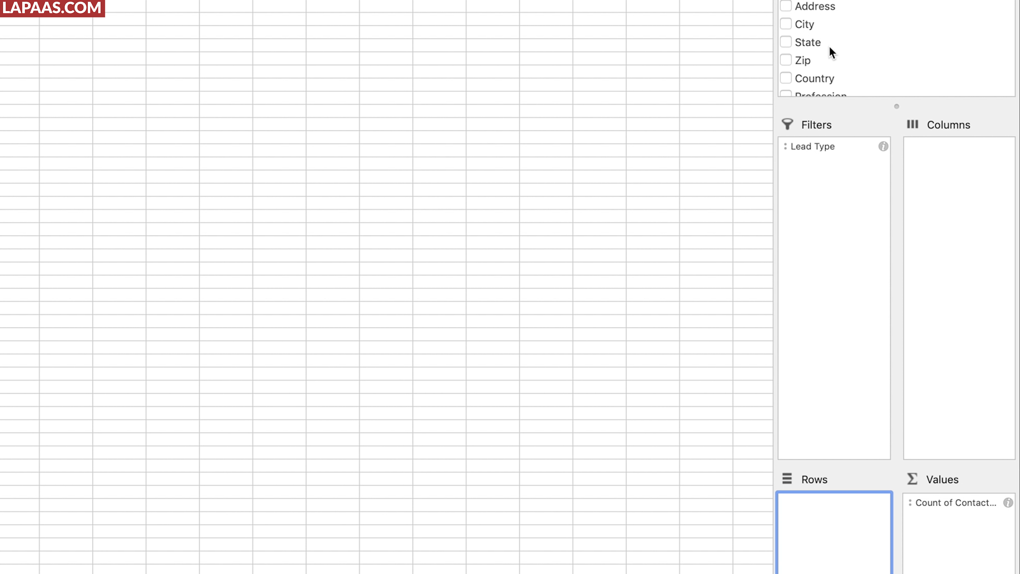
- Add Payment to the contact-count PivotTable's values as Sum of Payment
scroll(830, 53, down, 5)
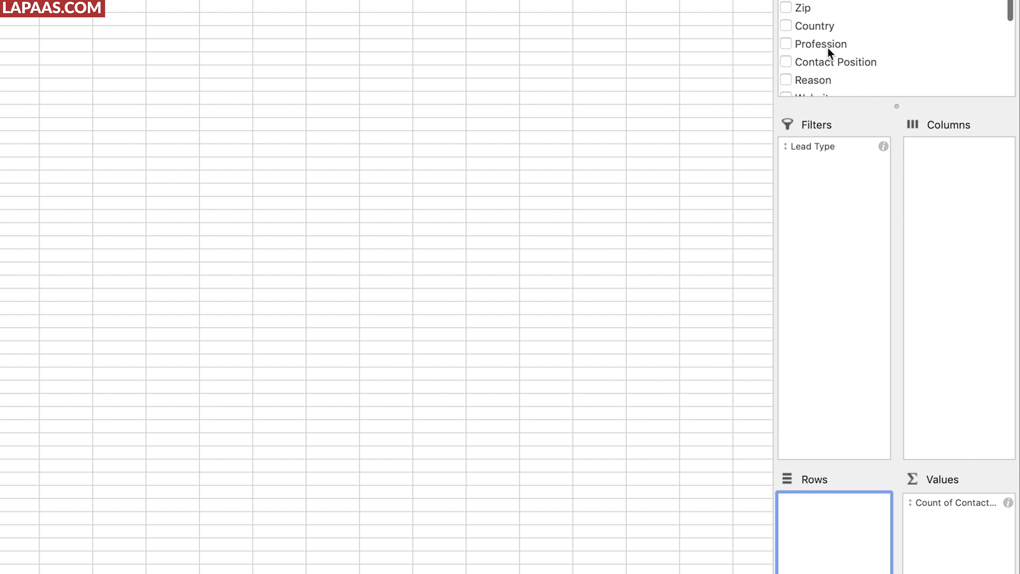
scroll(829, 53, down, 3)
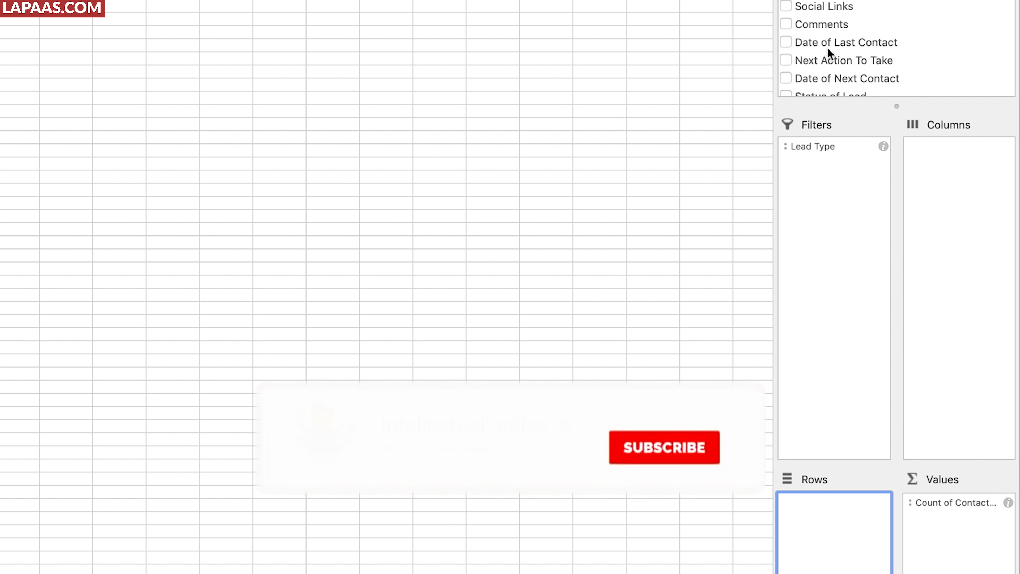
scroll(827, 47, down, 3)
drag(809, 85, 863, 557)
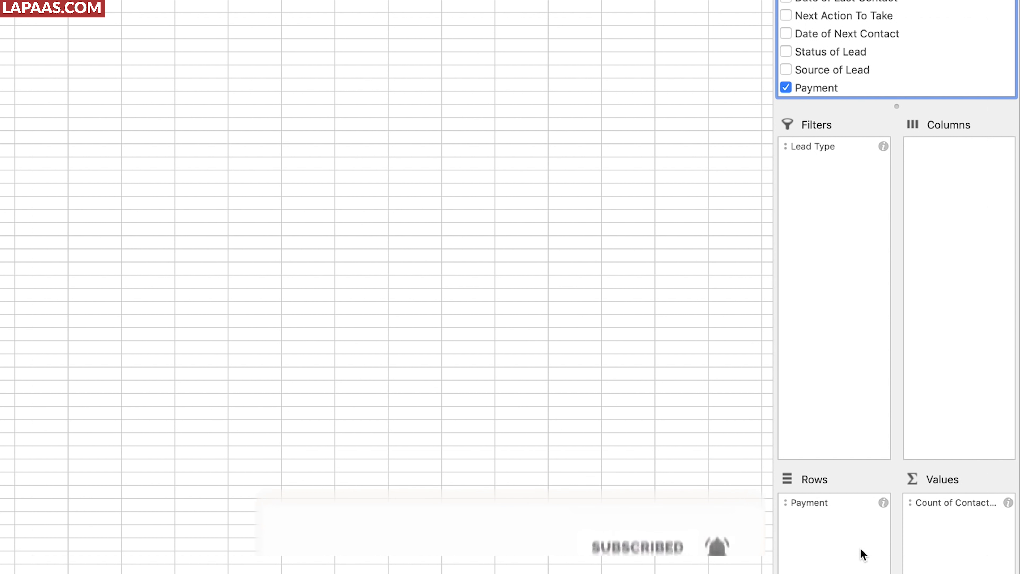
drag(810, 503, 979, 557)
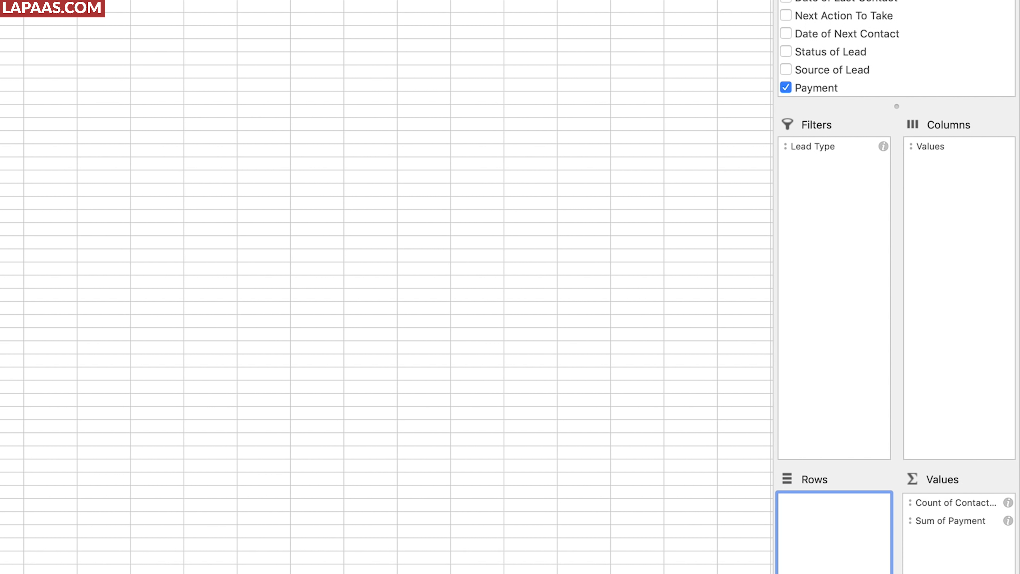
- Place Status of Lead in the rows and Source of Lead in the columns of the contact-count PivotTable
scroll(852, 60, down, 2)
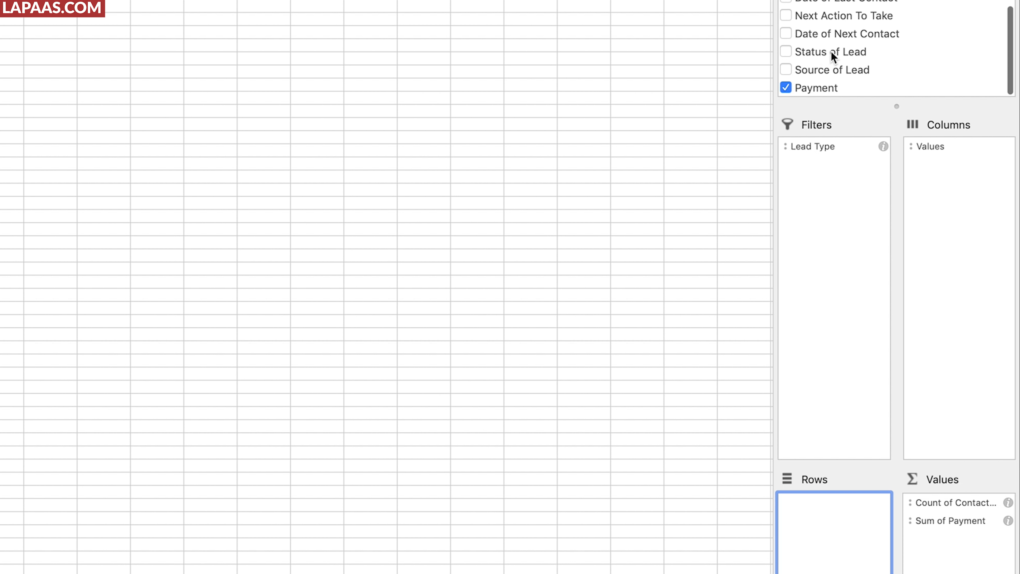
drag(829, 57, 826, 569)
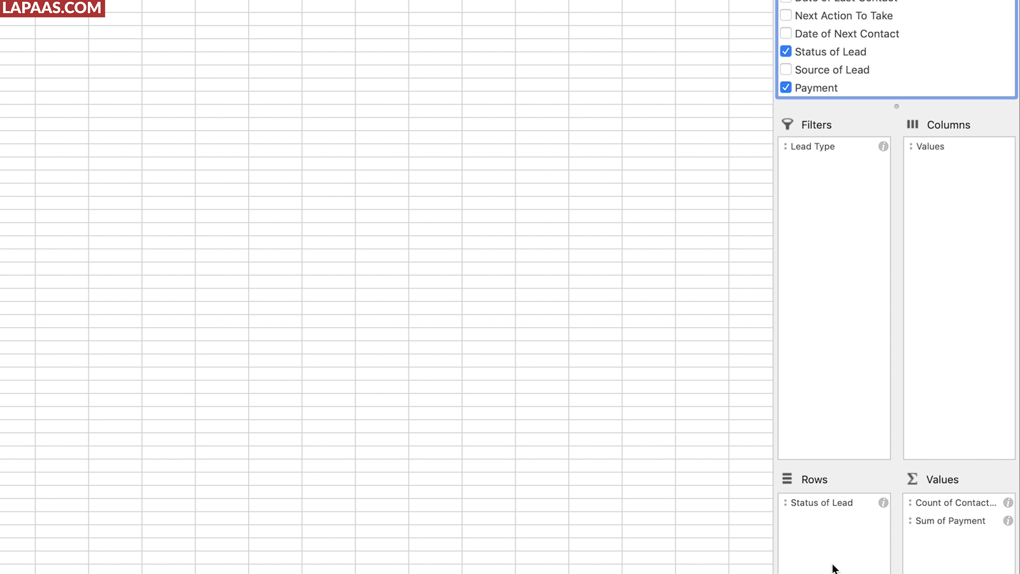
drag(832, 72, 970, 313)
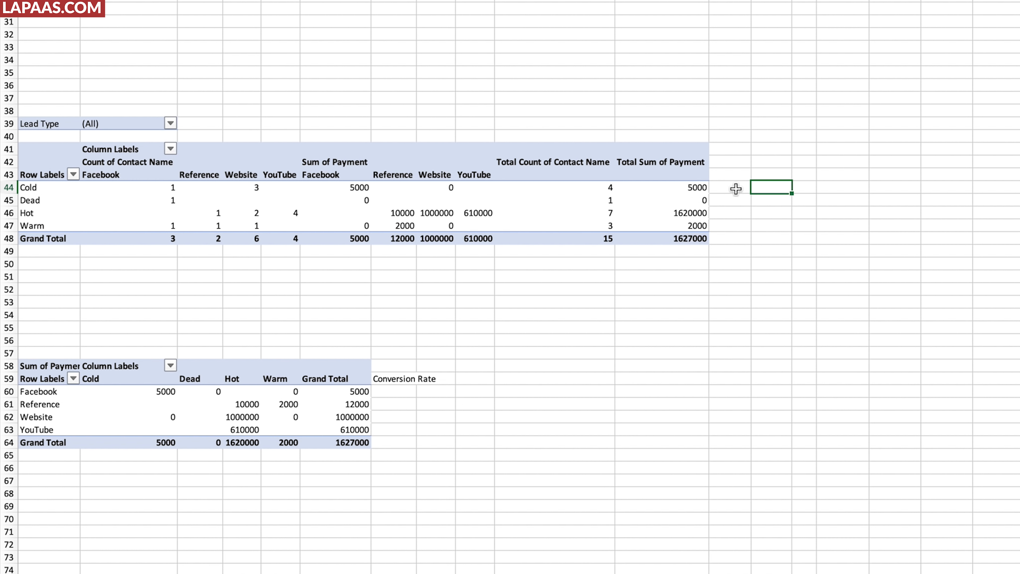
- Select the empty cell in row 43 beside the PivotTable's Total Sum of Payment column
click(727, 164)
click(727, 176)
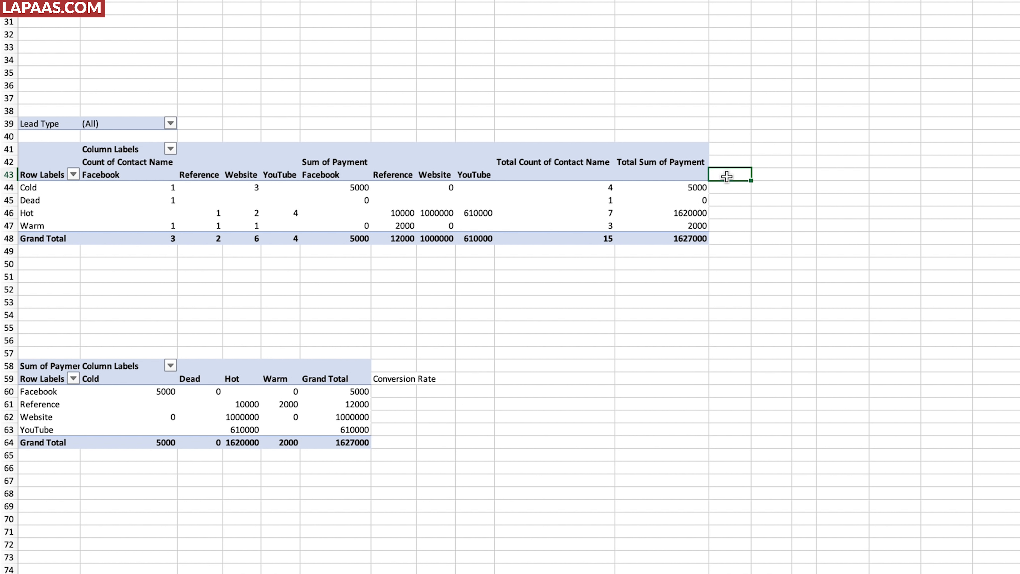